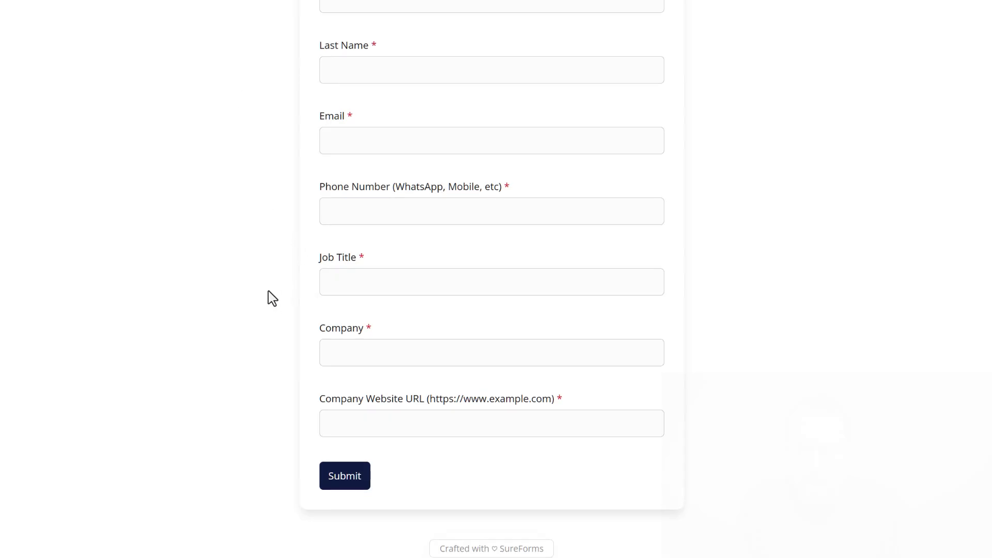
Review the contact and company fields of the Business Card Generation Demo form
scroll(269, 292, up, 3)
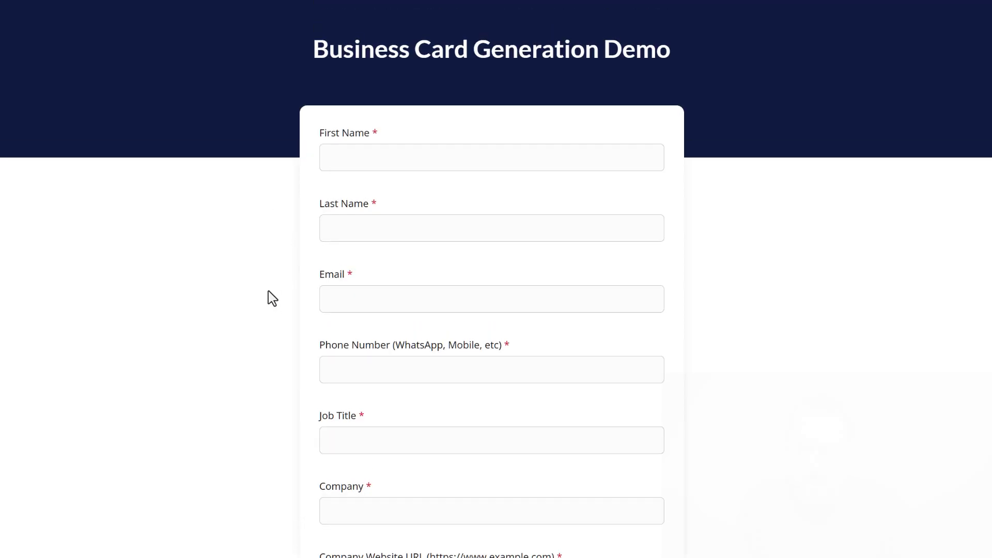
scroll(271, 288, down, 1)
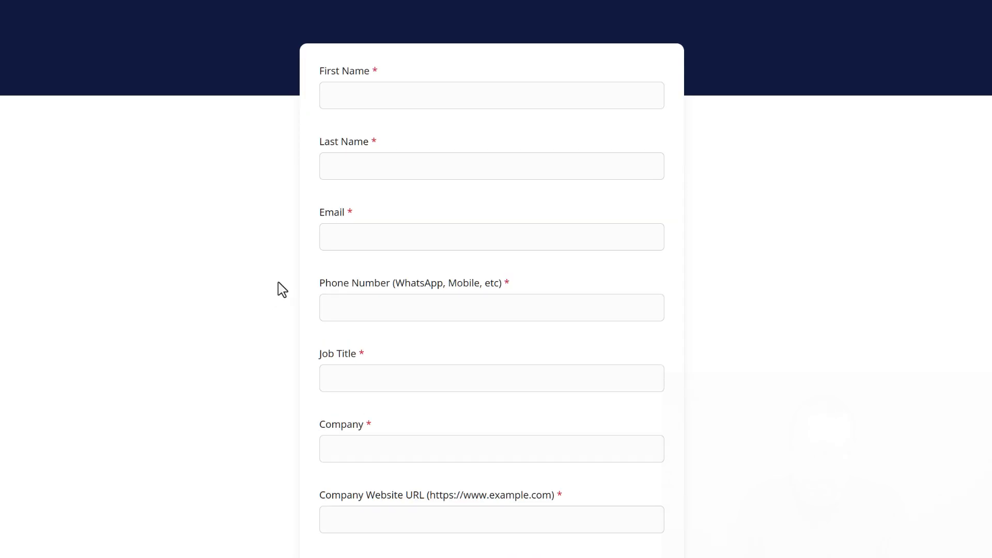
scroll(278, 282, down, 1)
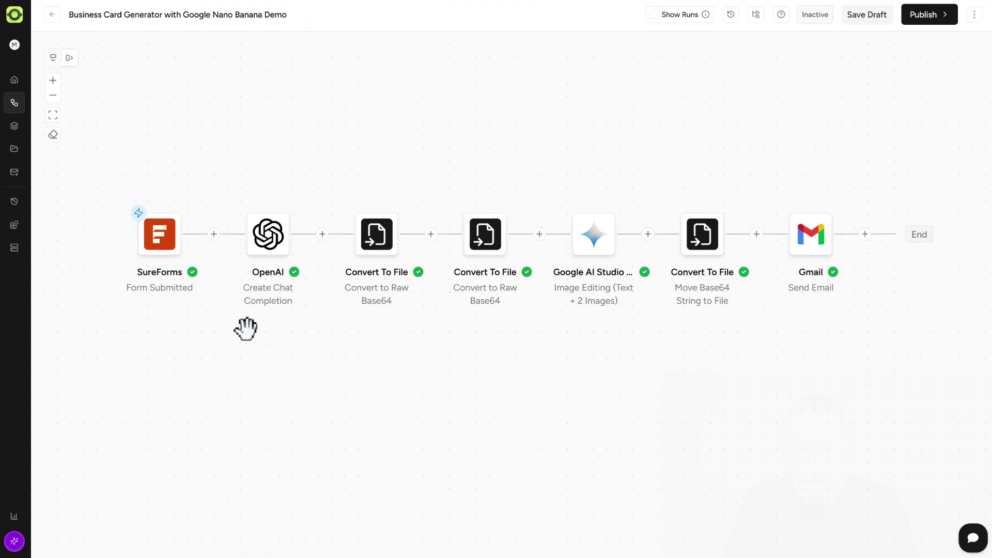
Read through the OpenAI step's prompt message in the business card workflow and save the step
click(270, 239)
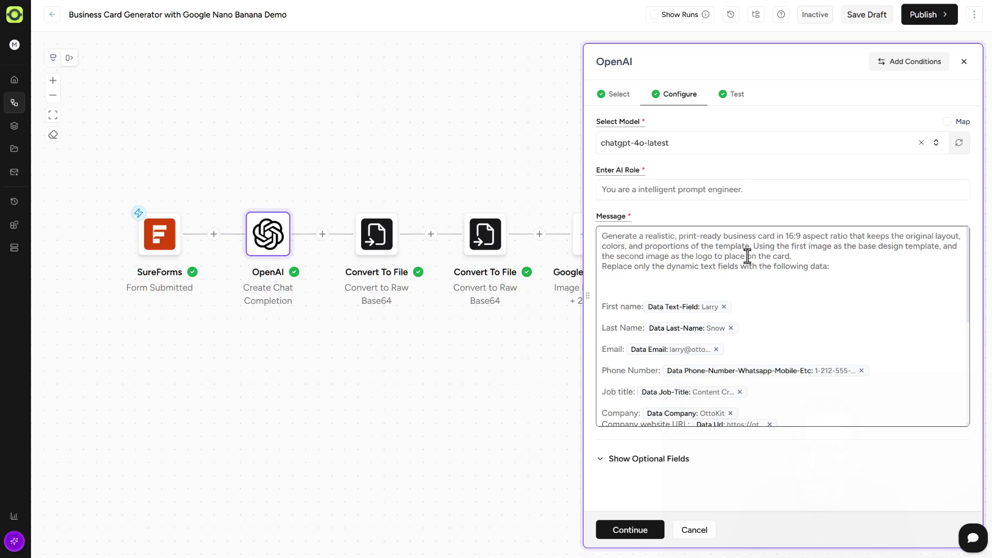
scroll(747, 256, down, 1)
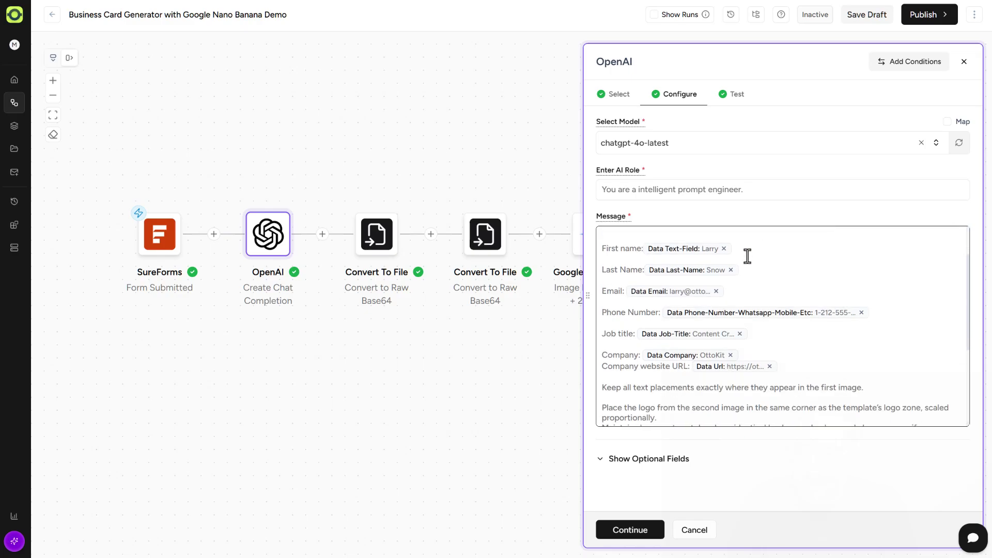
scroll(747, 257, down, 1)
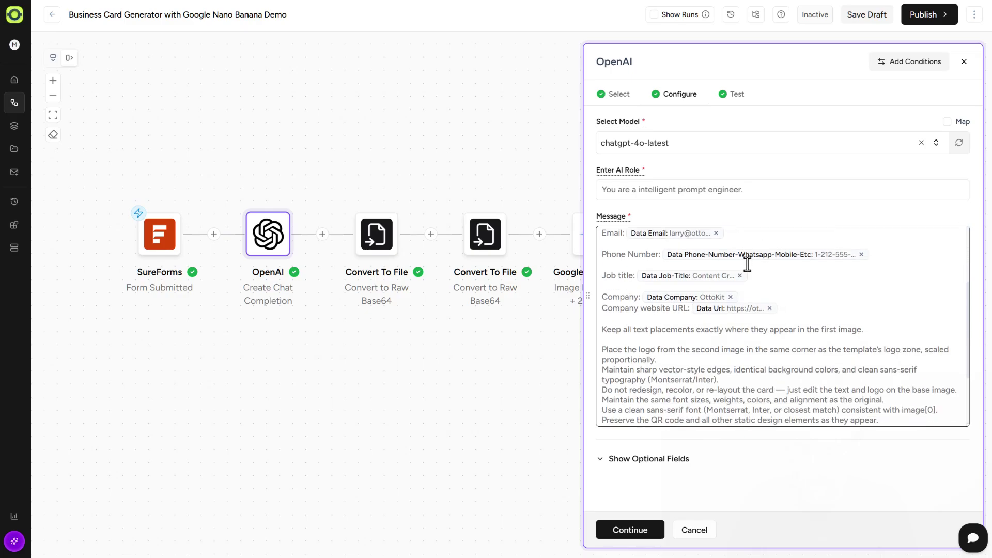
scroll(747, 334, down, 1)
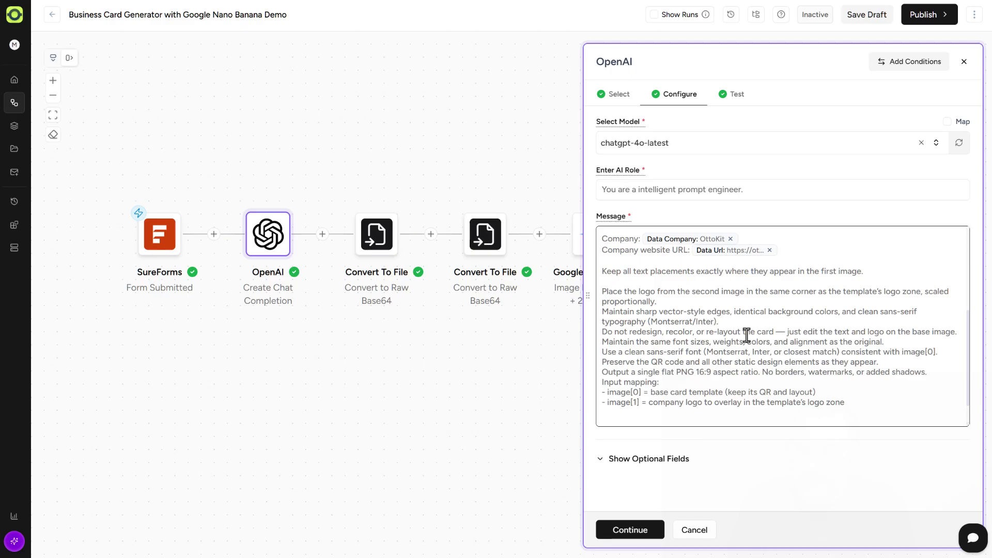
scroll(747, 335, down, 1)
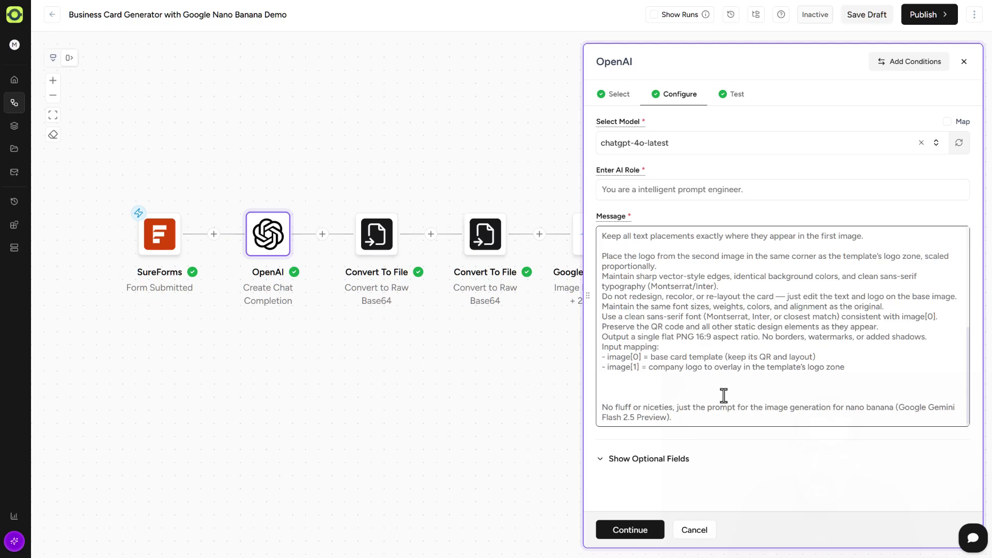
click(643, 534)
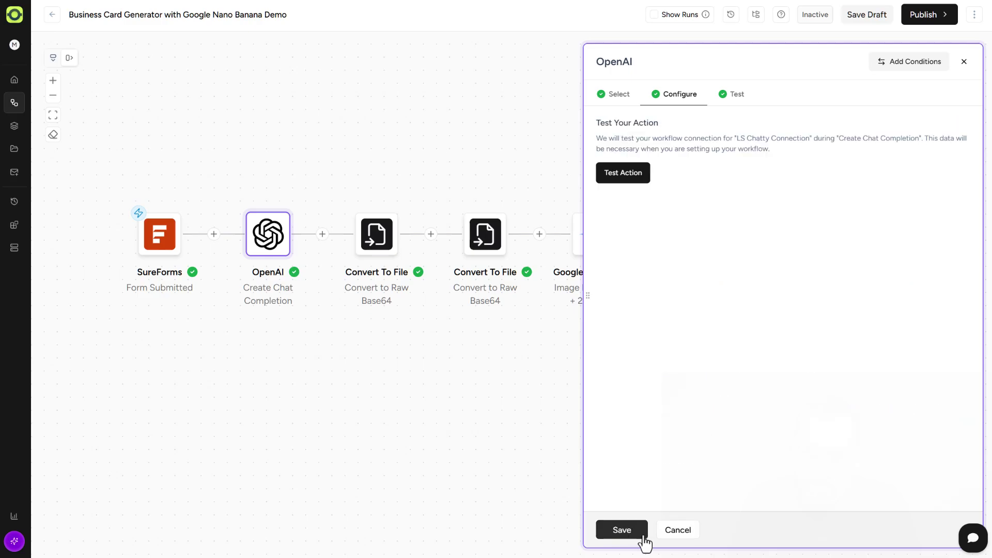
click(644, 537)
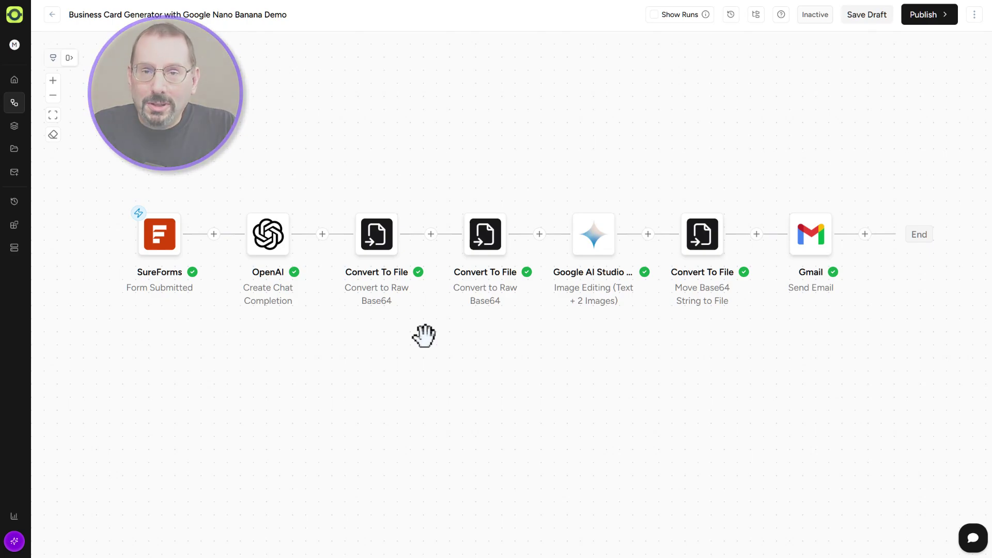
Check the source image URLs in the two Convert to Raw Base64 steps, closing each without changes
mouse_move(383, 236)
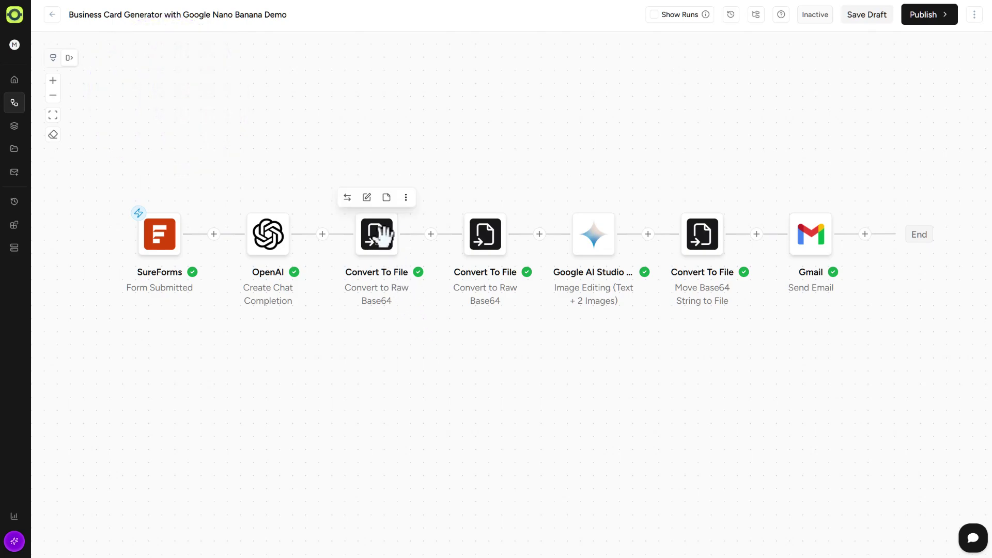
click(381, 236)
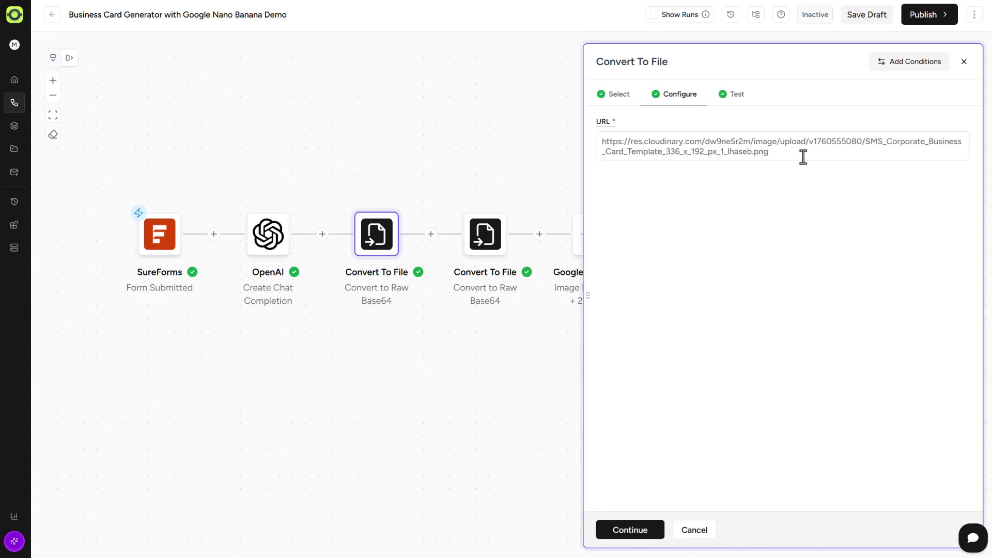
click(706, 532)
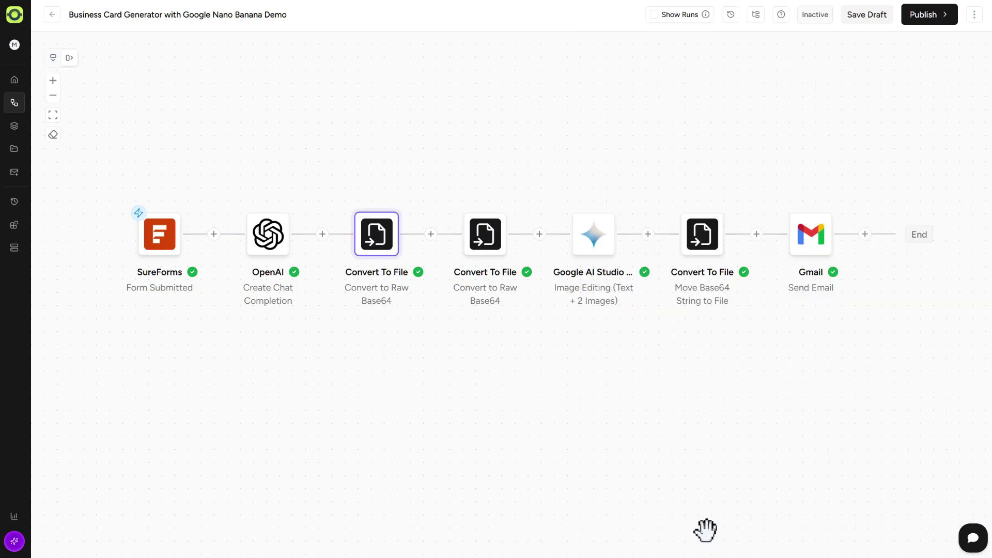
click(485, 234)
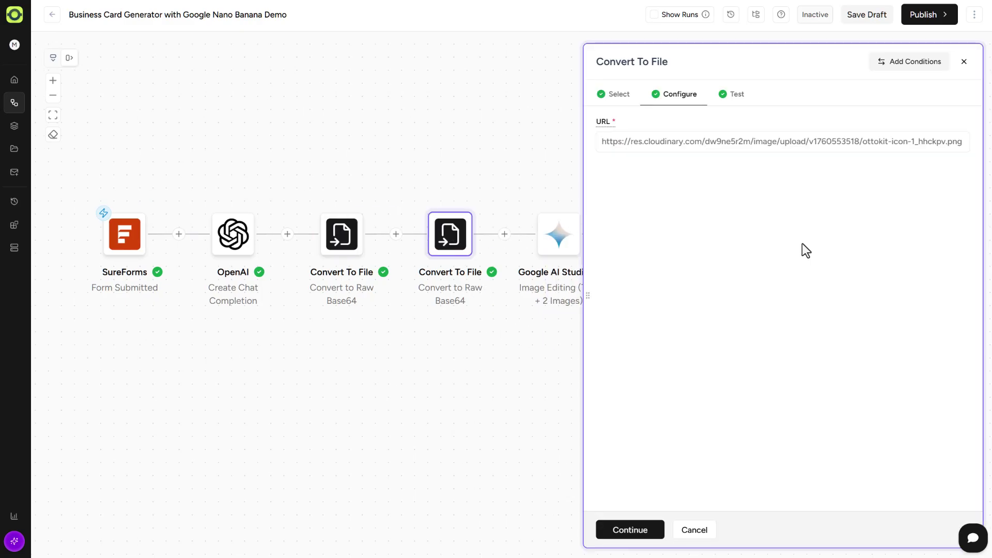
click(697, 535)
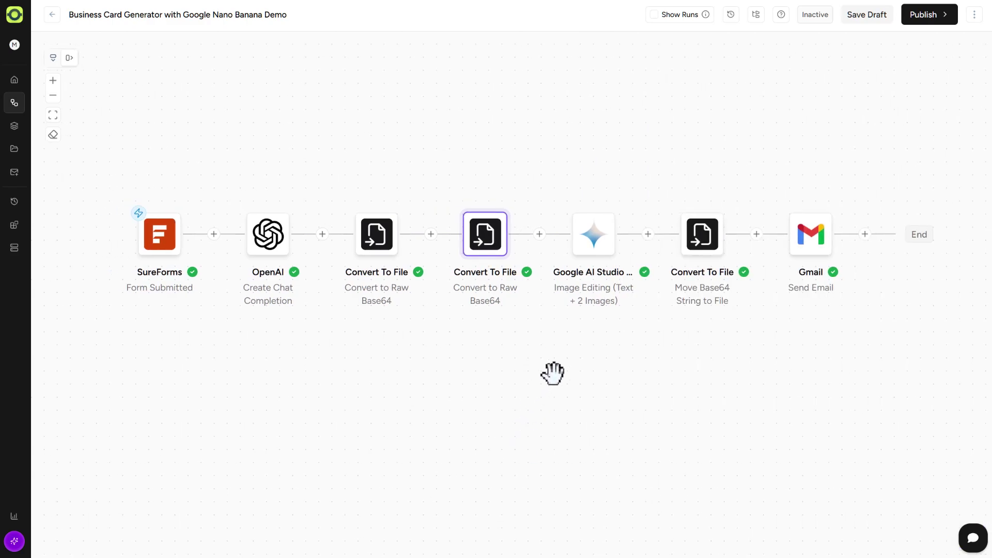
Review the Google AI Studio image editing step's configuration, including its optional fields, and save the step
mouse_move(603, 242)
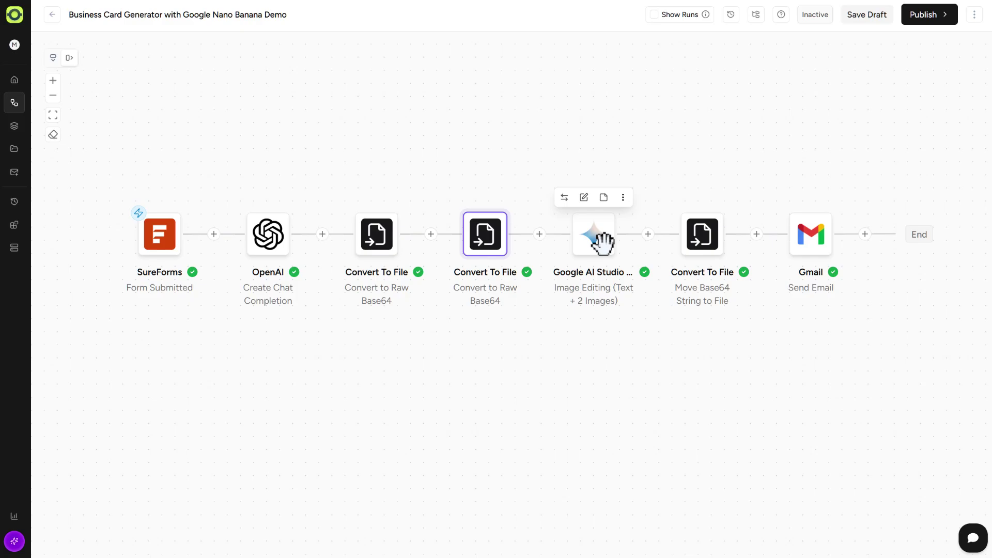
click(602, 242)
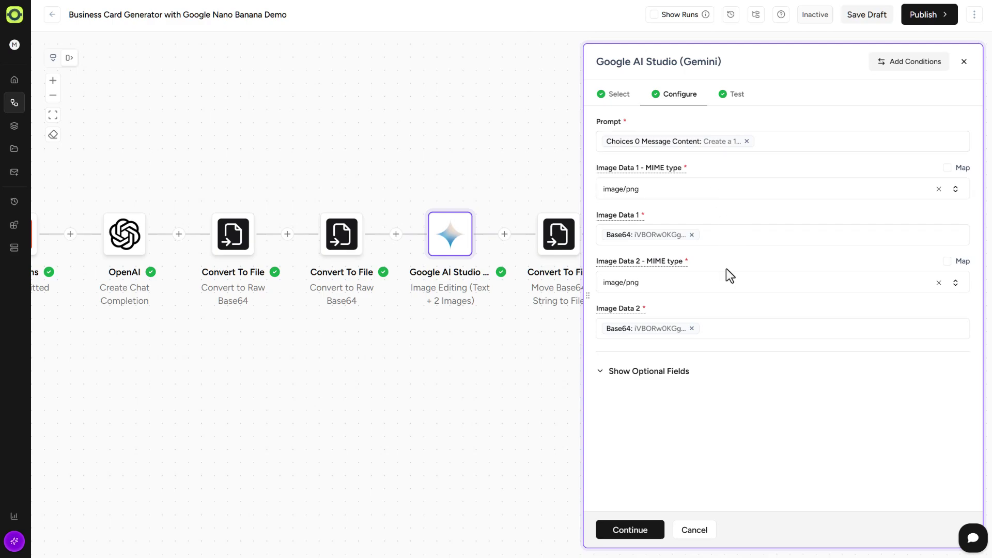
click(674, 385)
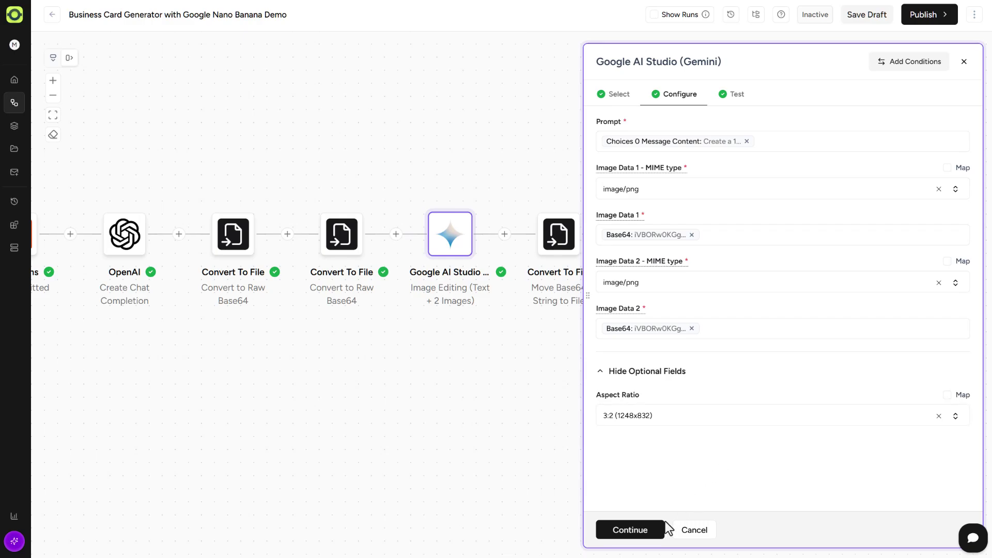
click(626, 532)
click(633, 532)
Test the Move Base64 String to File step and select the URL of the generated file
mouse_move(567, 243)
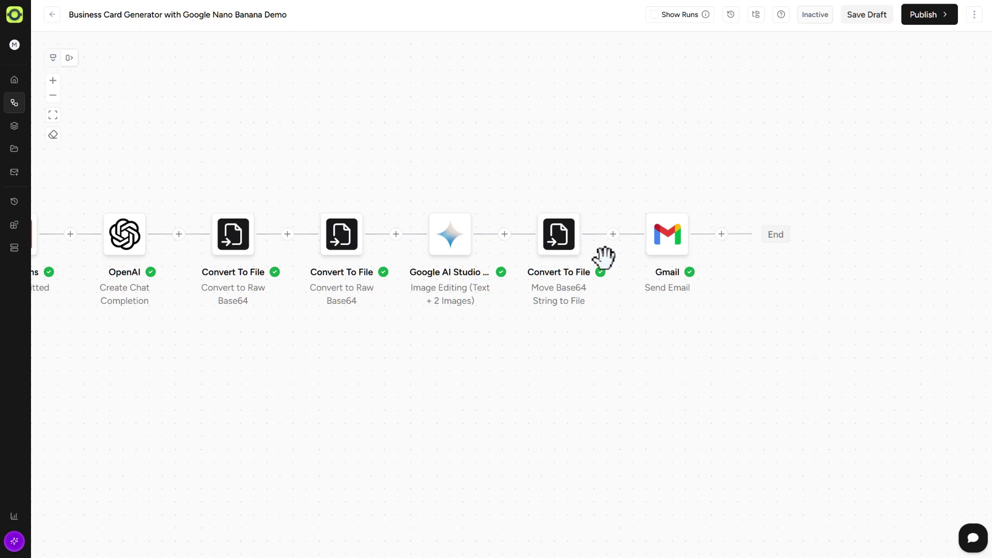
click(559, 234)
click(659, 203)
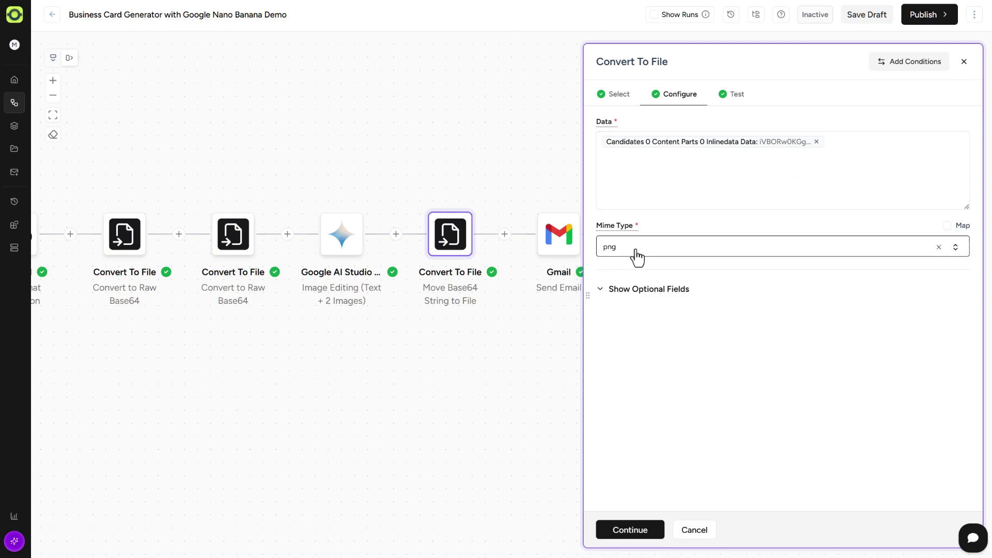
click(633, 532)
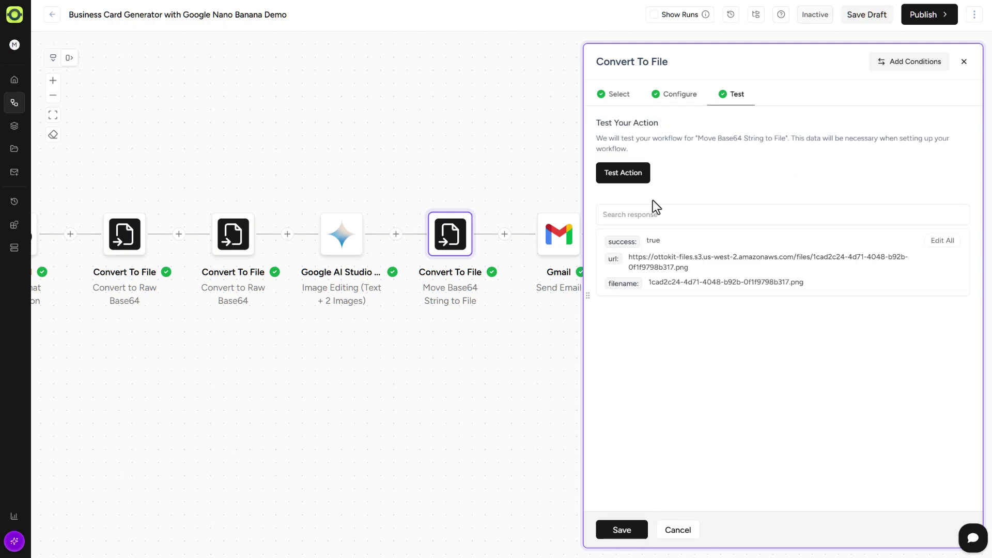
click(628, 176)
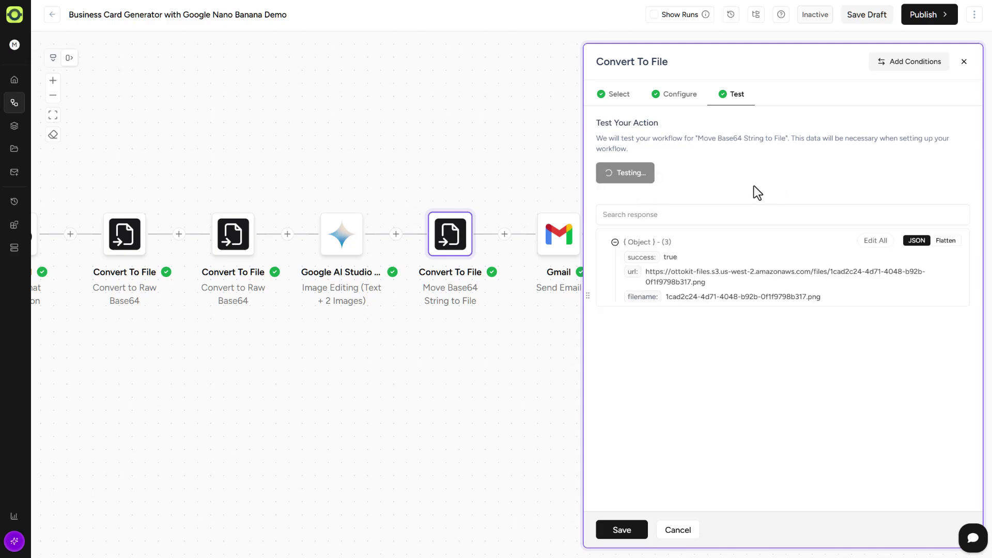
triple_click(653, 276)
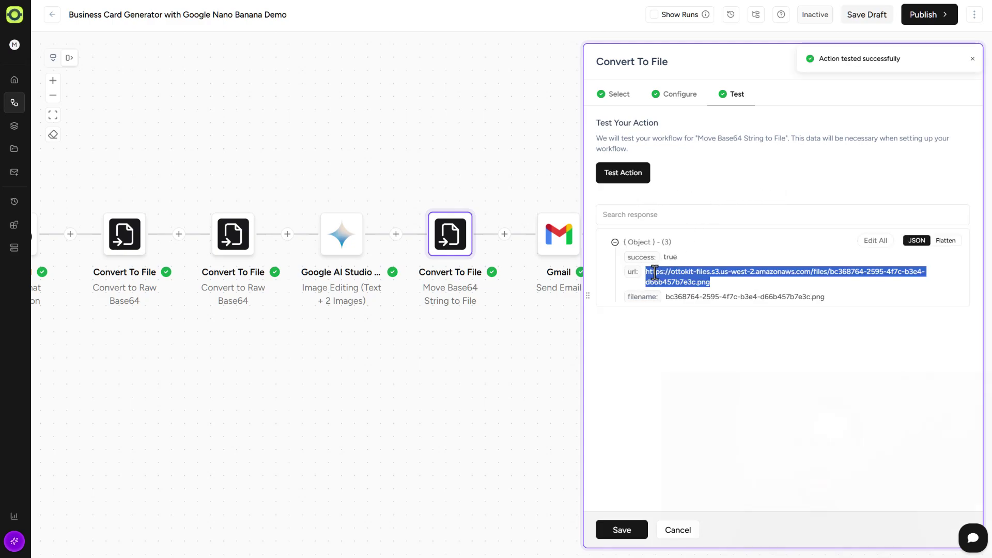
right_click(656, 274)
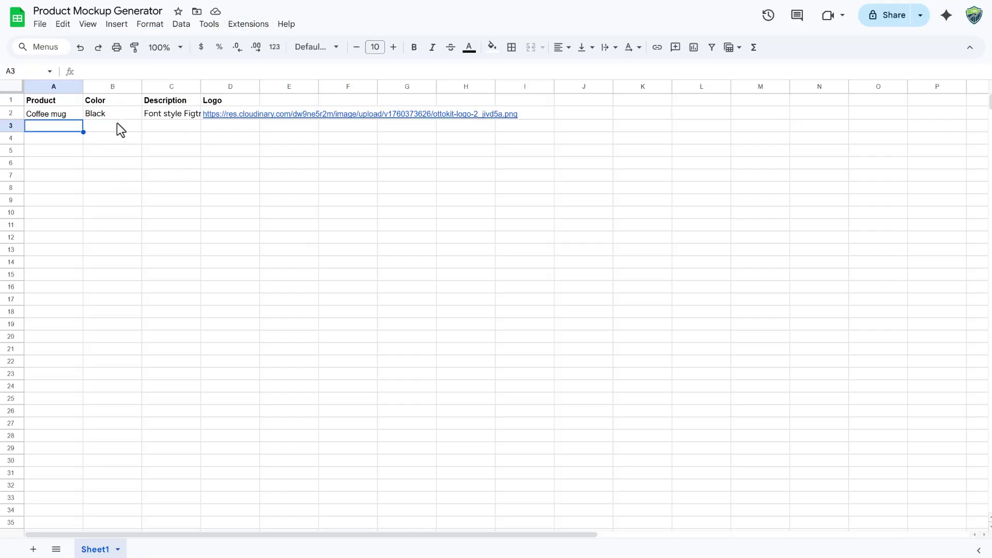
Select the coffee mug's description cell in the Product Mockup Generator Google Sheet
click(166, 117)
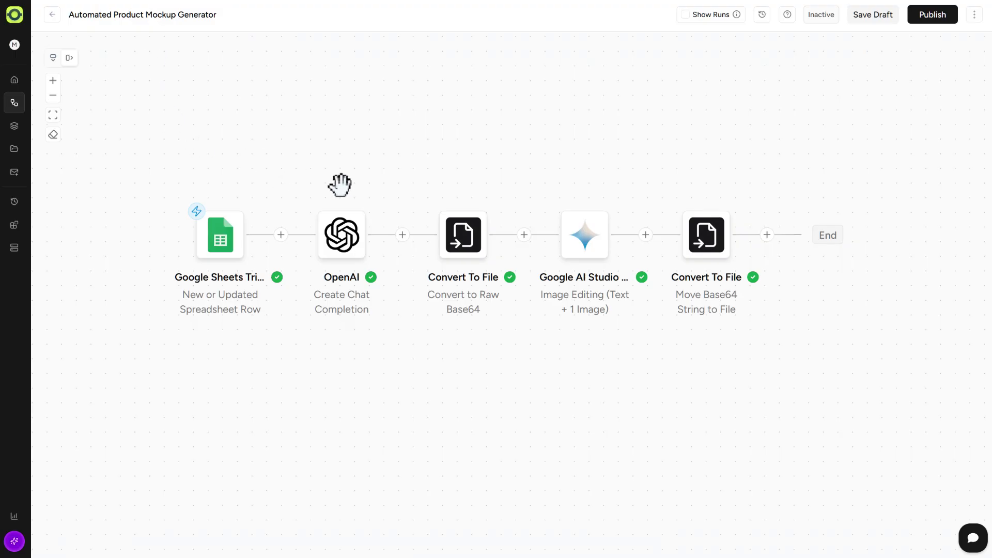
Test the OpenAI chat completion step in the Automated Product Mockup Generator workflow and save it
click(341, 235)
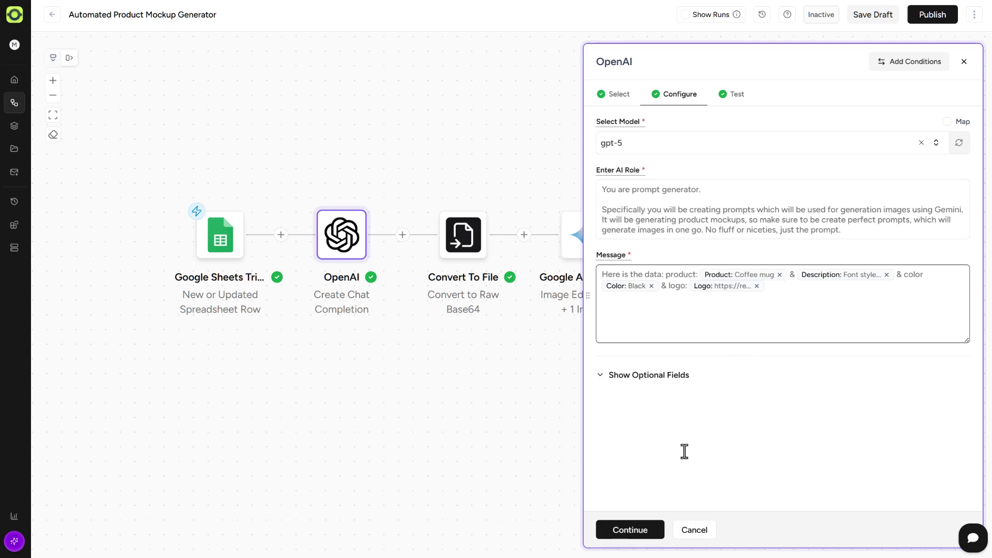
click(637, 534)
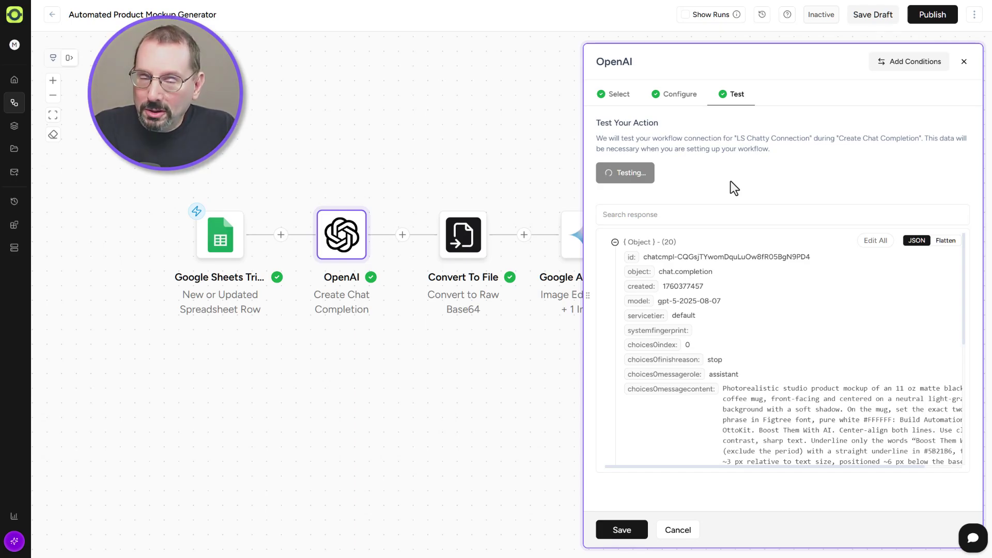
click(620, 536)
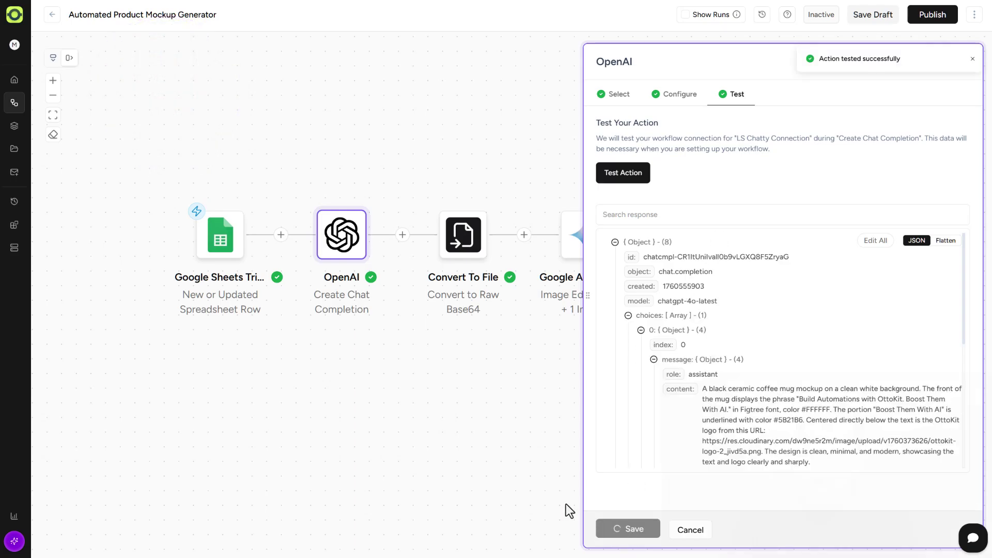
Check the logo URL mapping in the Convert to Raw Base64 step and save the step
click(472, 234)
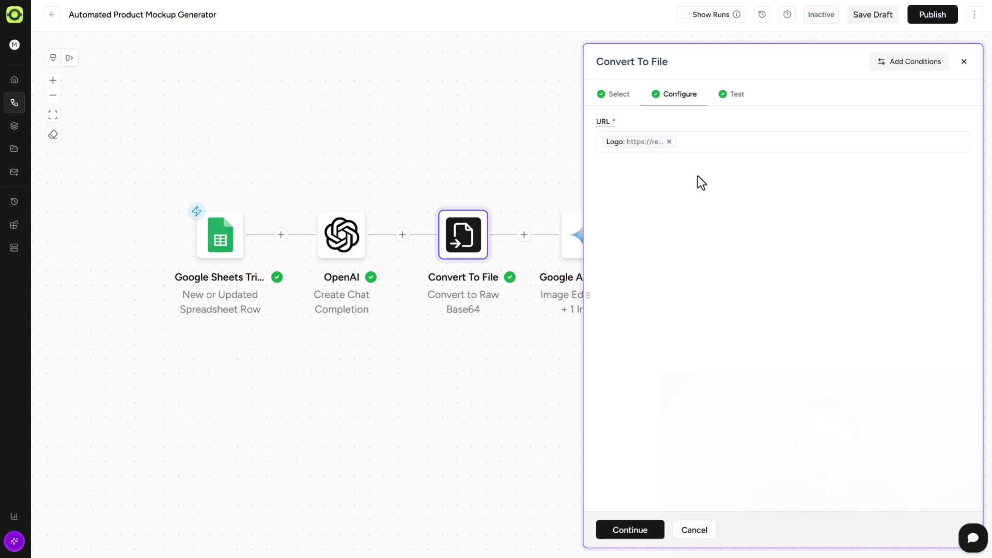
click(649, 523)
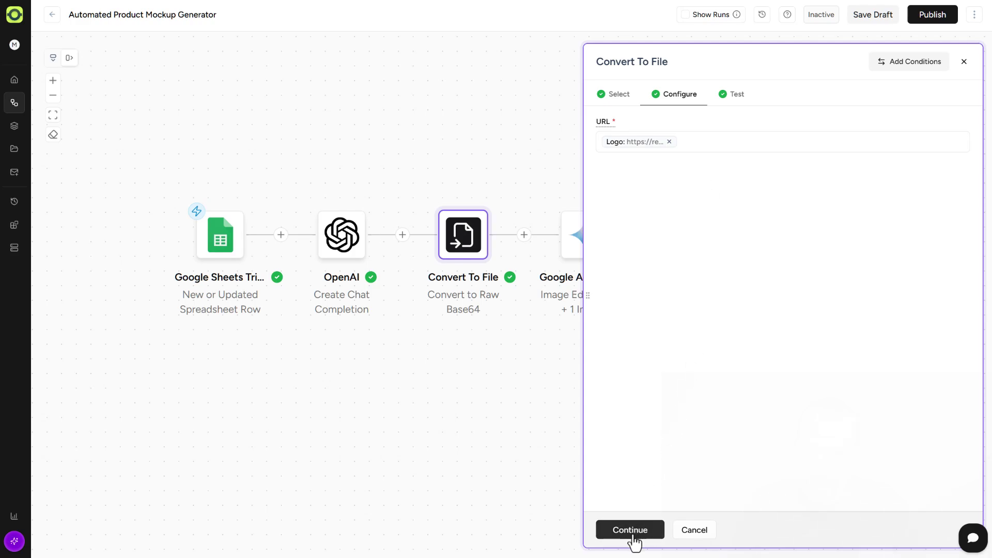
click(646, 537)
click(628, 535)
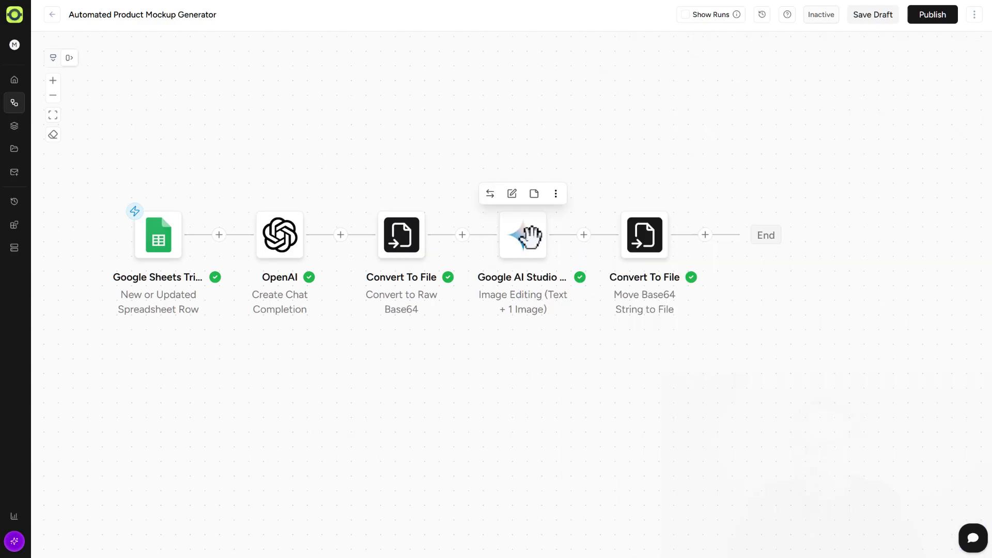
Look through the Convert to Raw Base64 outputs available for the Image Data field of the Google AI Studio image editing step
click(530, 237)
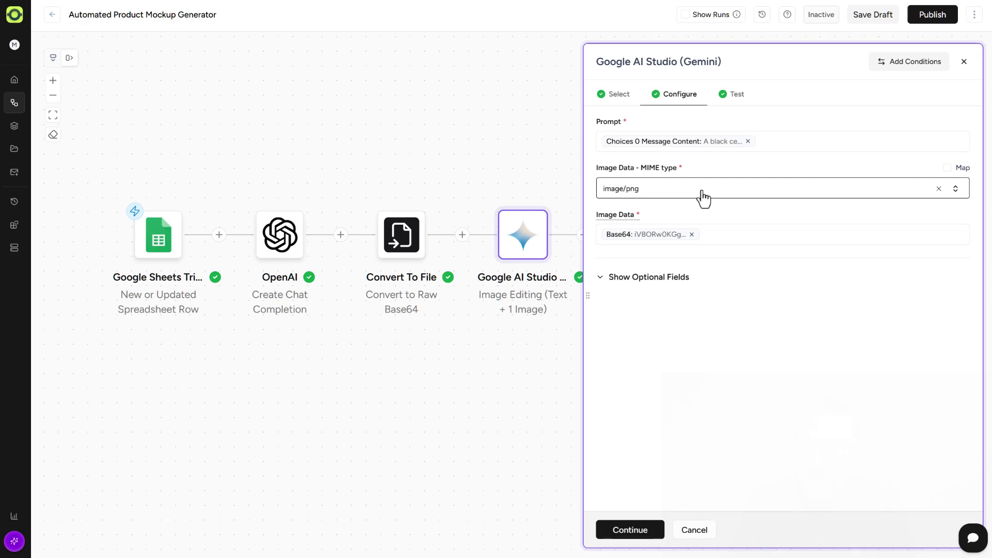
click(720, 232)
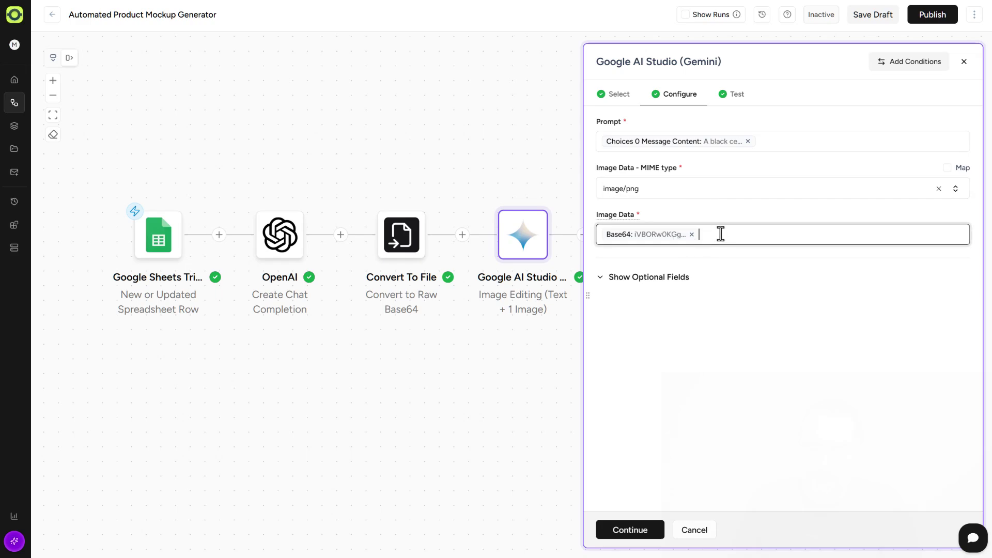
text(@)
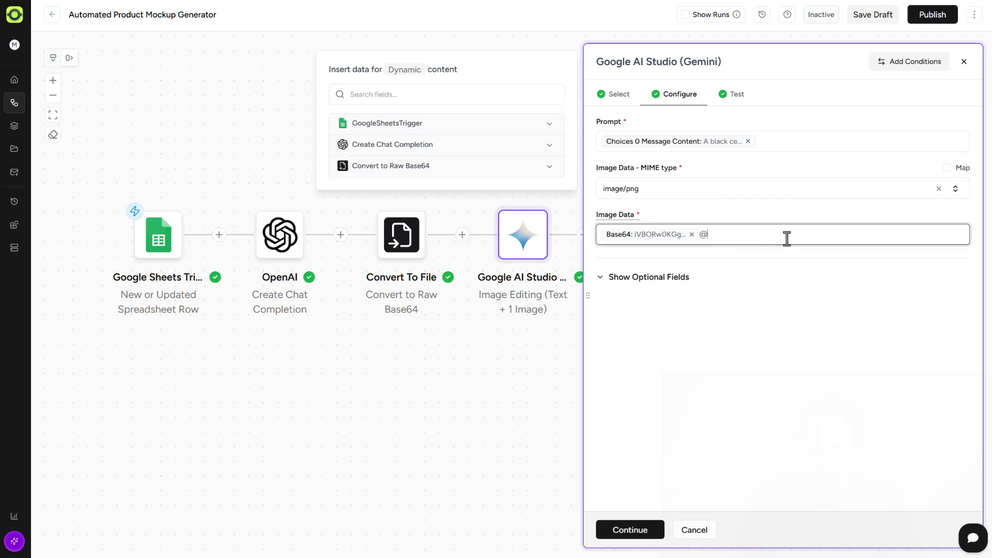
click(451, 174)
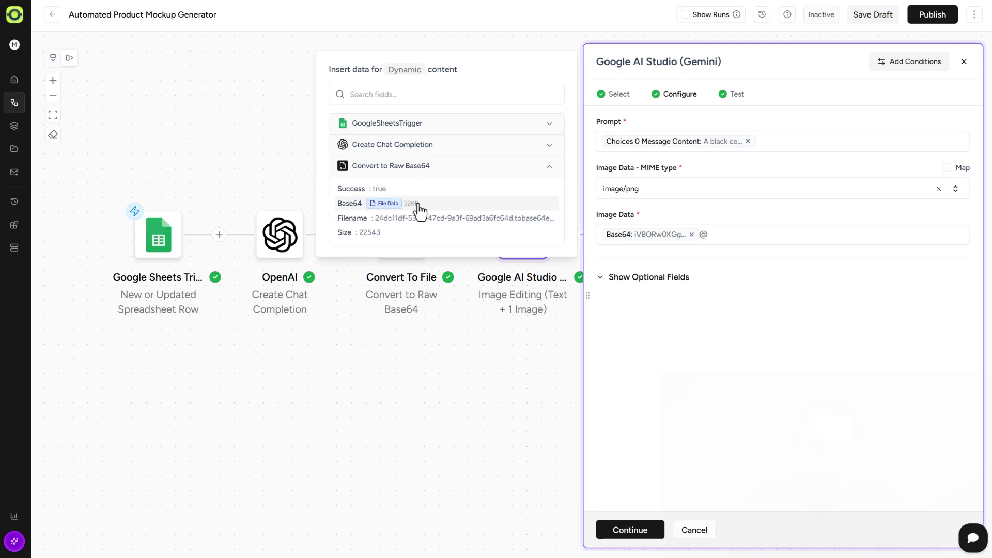
click(543, 166)
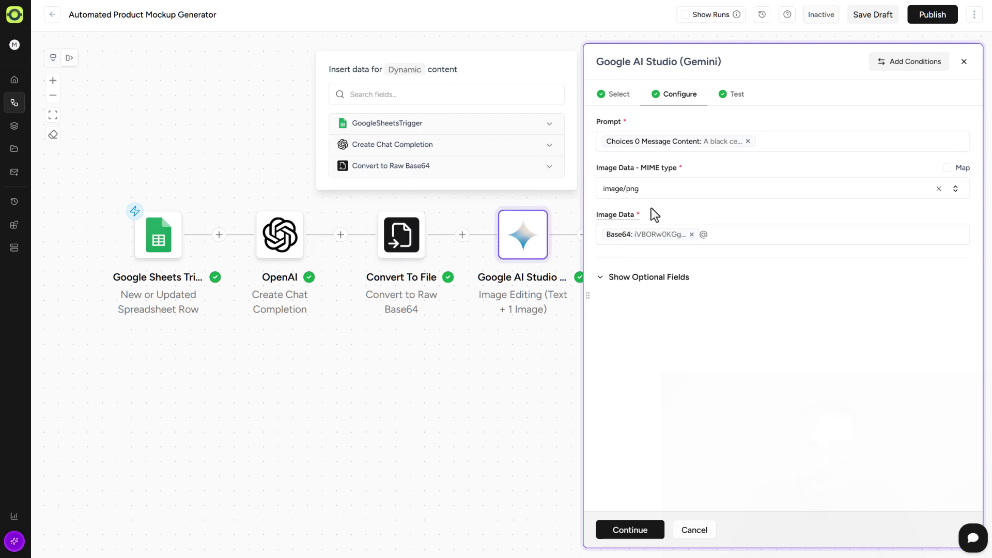
Show the optional aspect ratio setting of the Google AI Studio image editing step, then test the action and save it
click(699, 287)
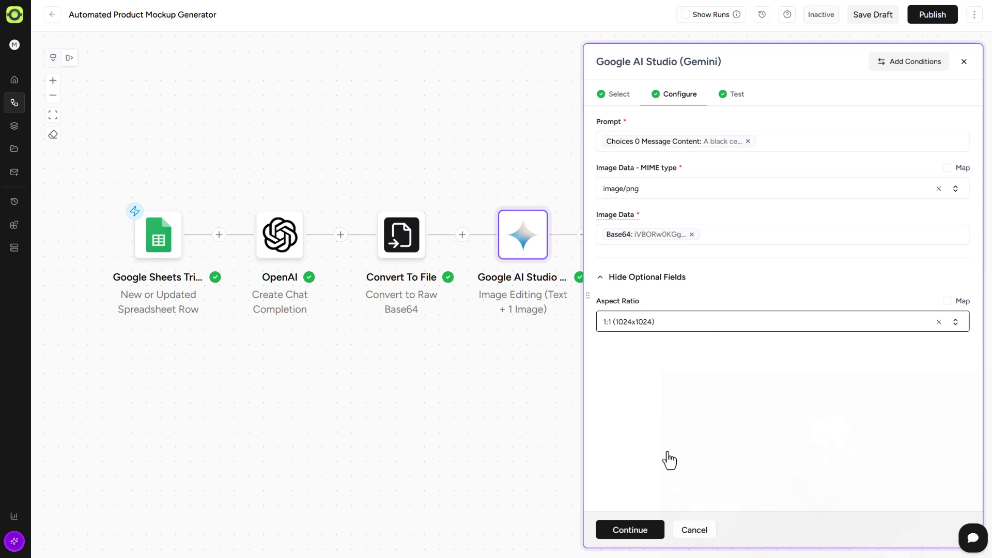
click(631, 530)
click(627, 173)
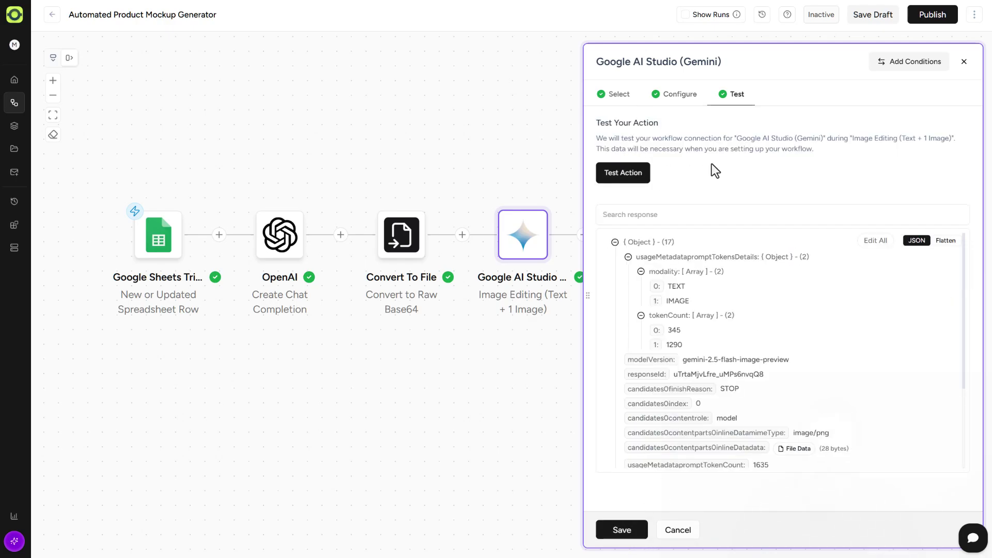
click(623, 531)
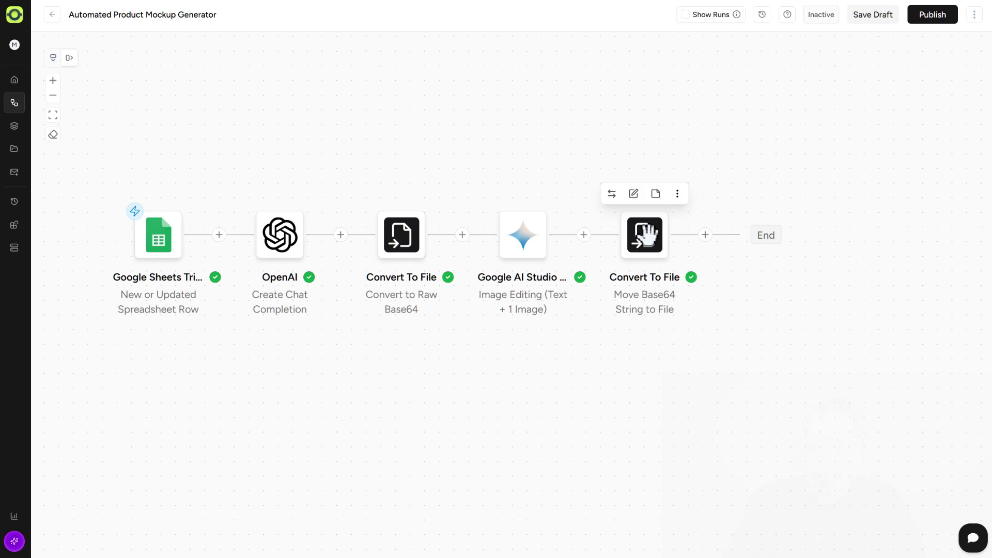
Check the inline data mapping of the mockup workflow's Move Base64 String to File step and test the action
click(644, 235)
click(622, 144)
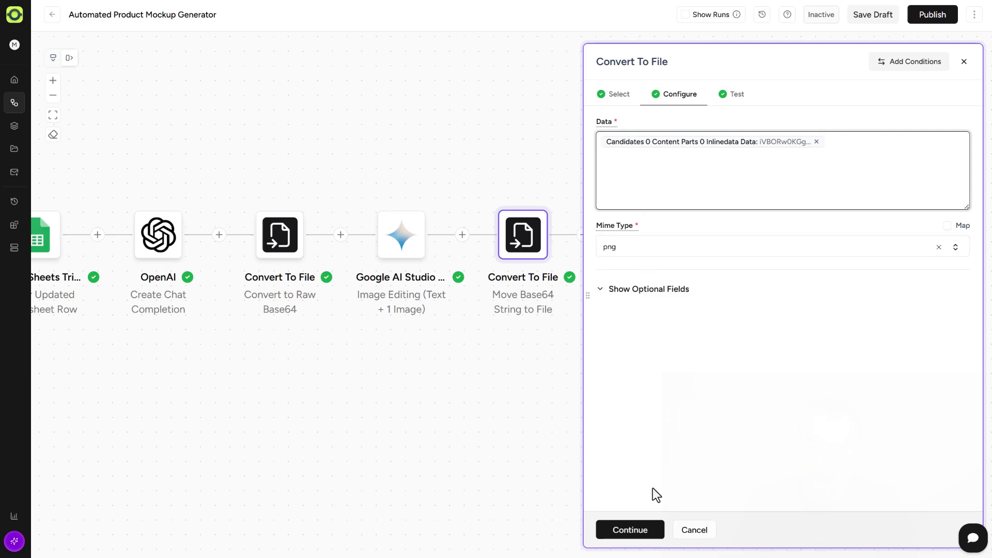
click(642, 538)
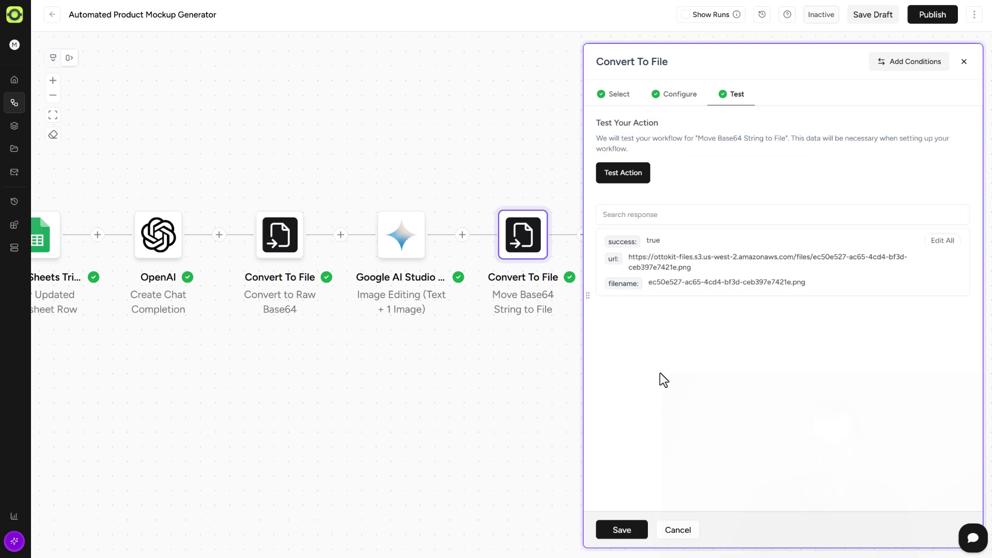
click(634, 175)
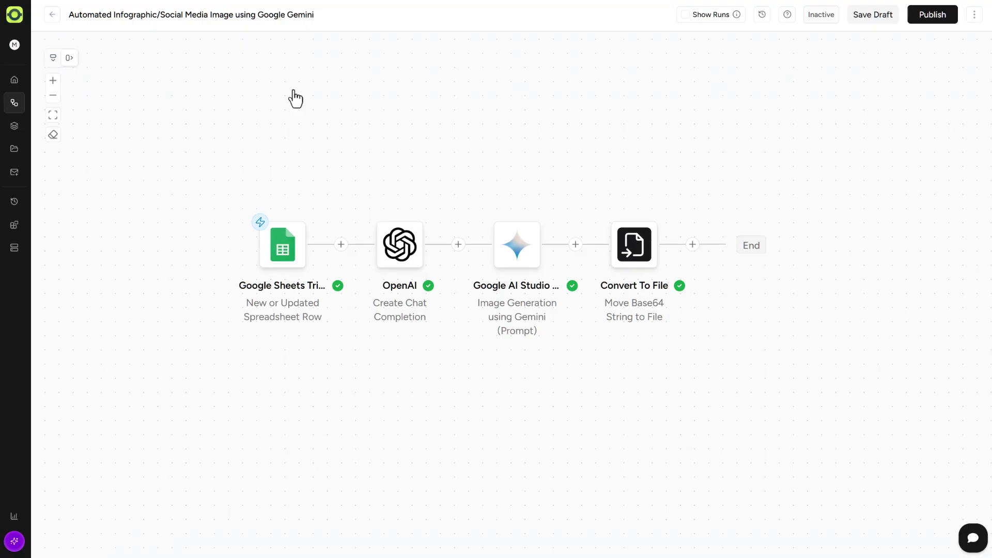
Review the OpenAI prompt settings in the Automated Infographic/Social Media Image workflow and save the step
click(408, 243)
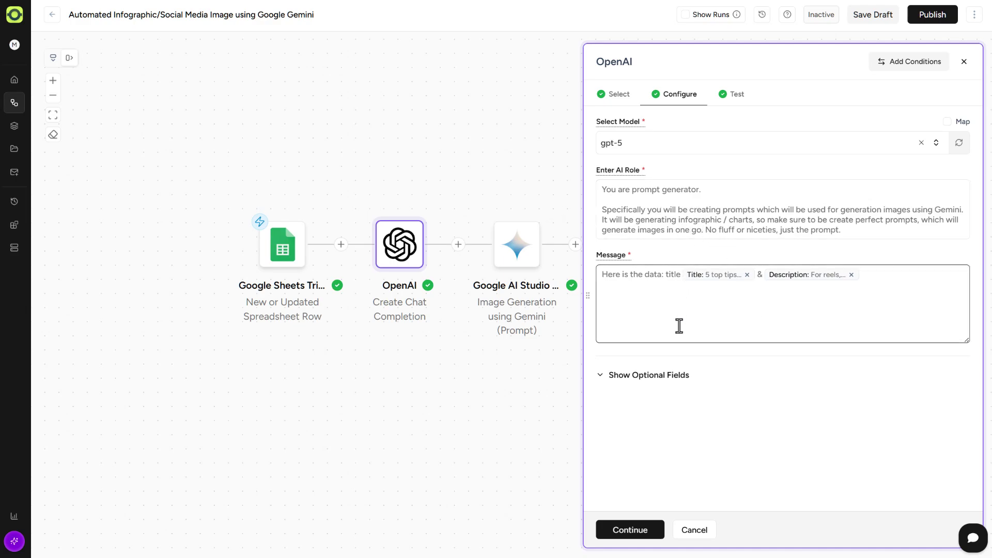
click(643, 537)
click(631, 537)
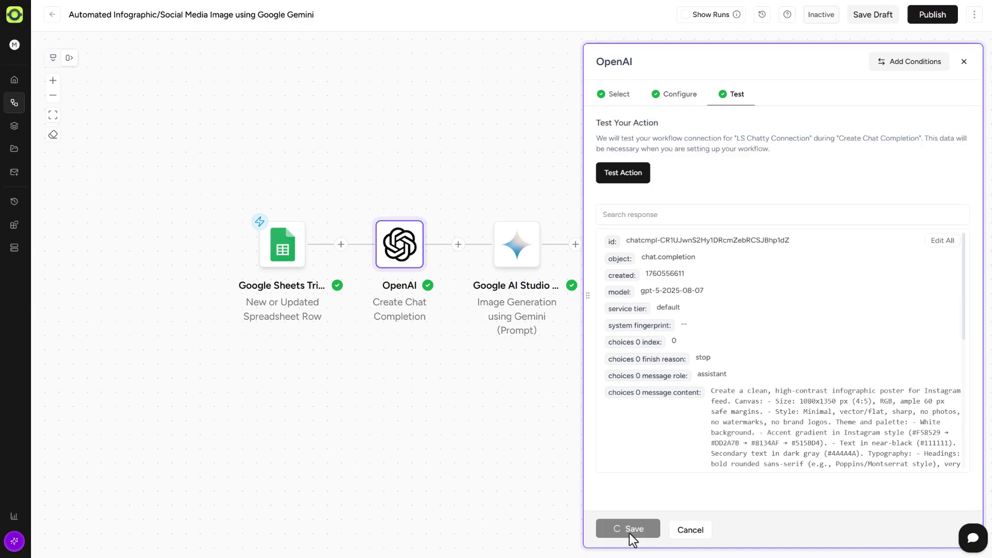
Examine the available events and aspect ratio options of the infographic workflow's Google AI Studio step
click(522, 247)
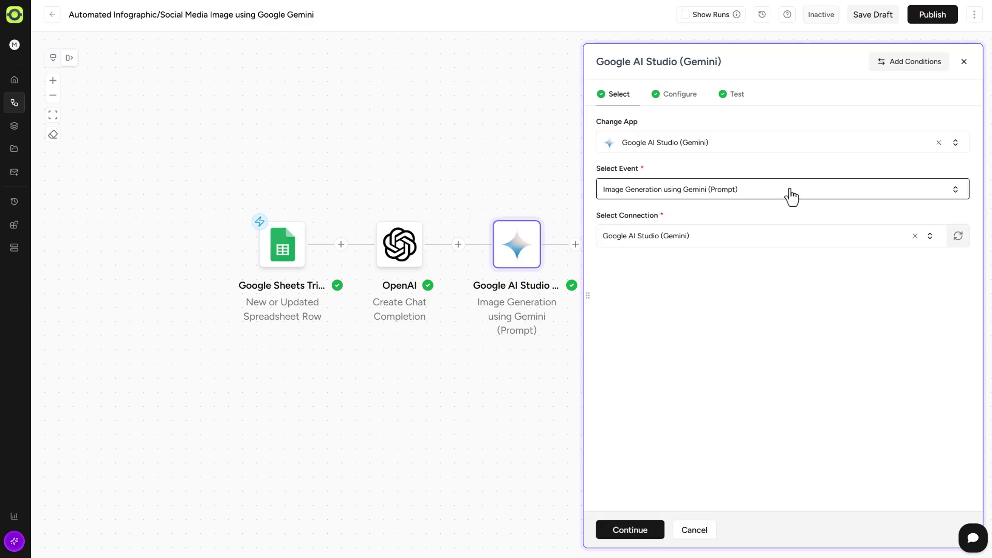
click(792, 192)
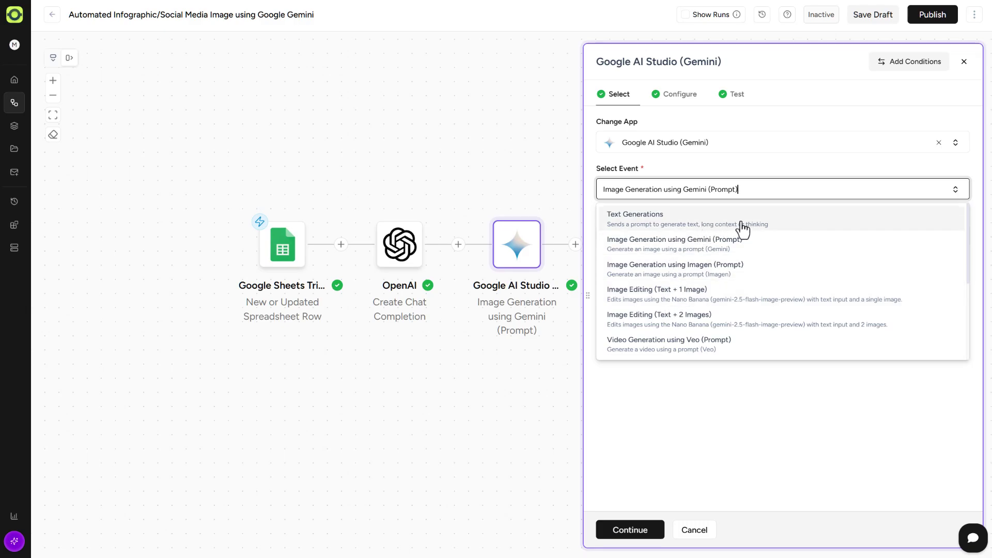
click(760, 174)
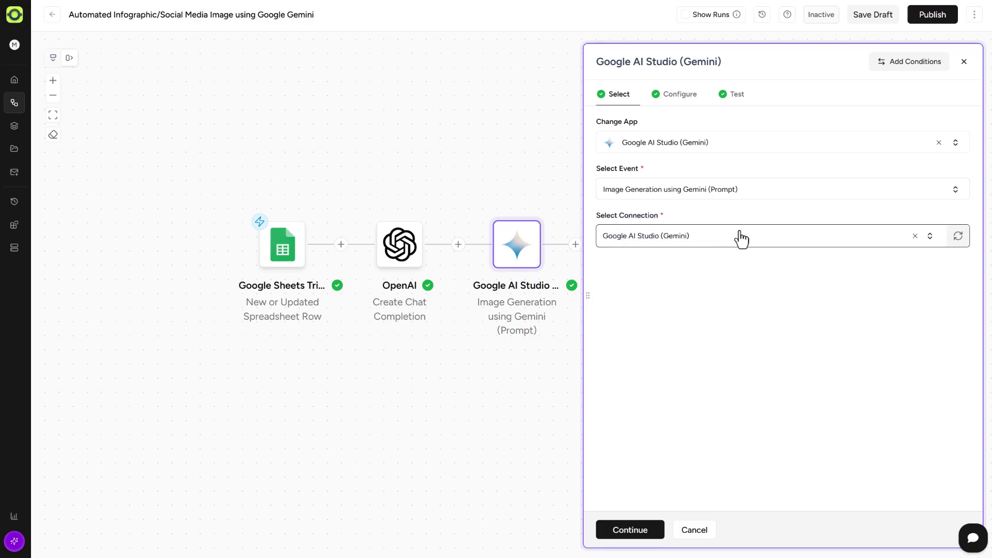
click(690, 95)
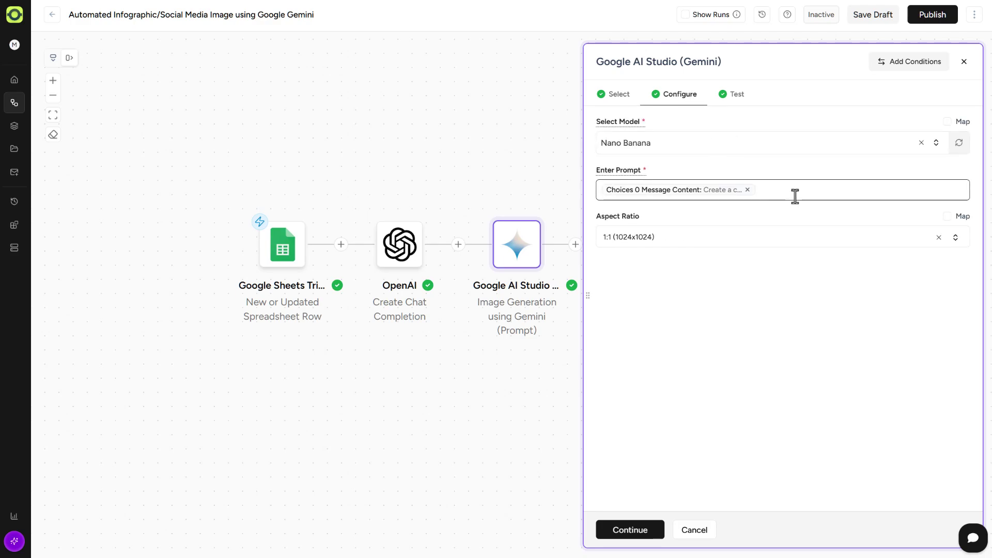
click(726, 243)
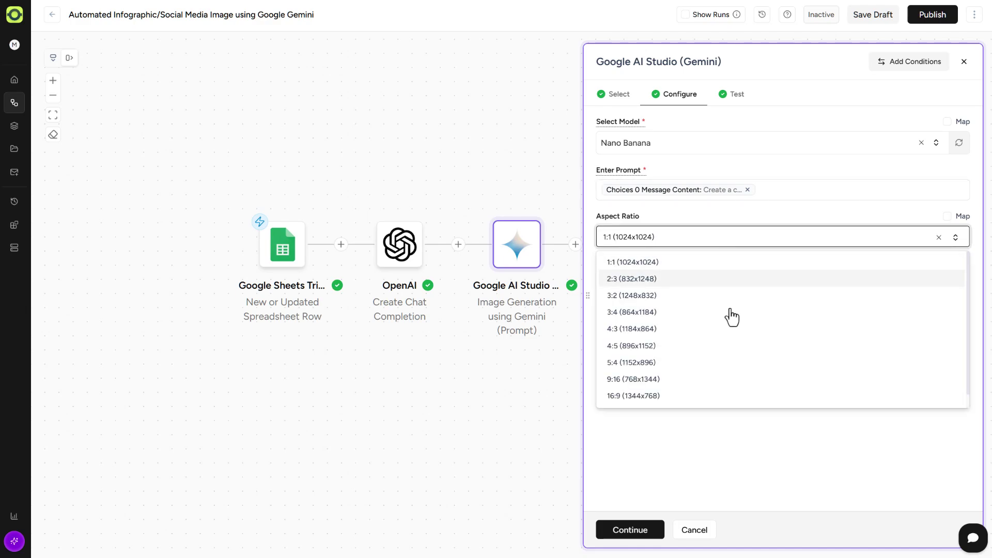
click(693, 383)
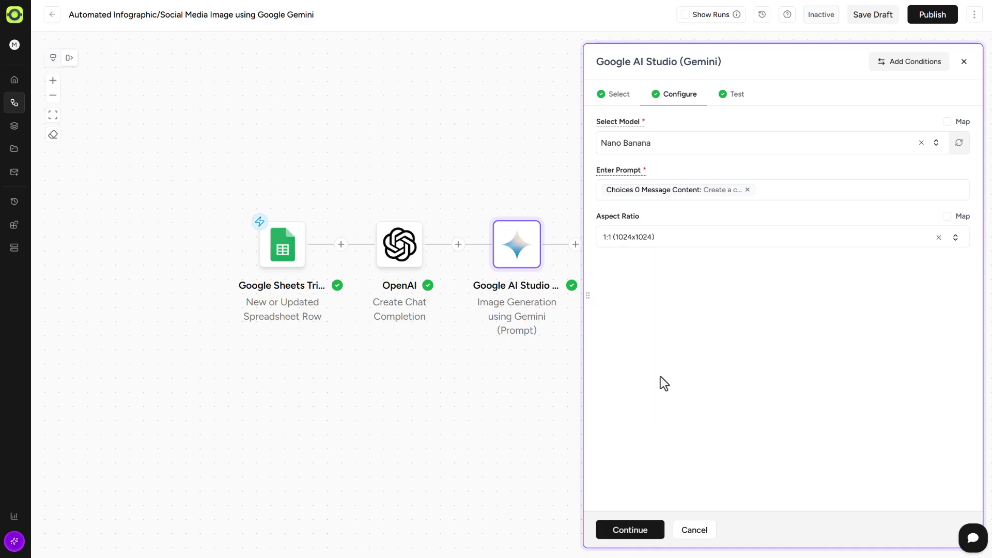
Test the Image Generation using Gemini (Prompt) action and save the step
click(638, 531)
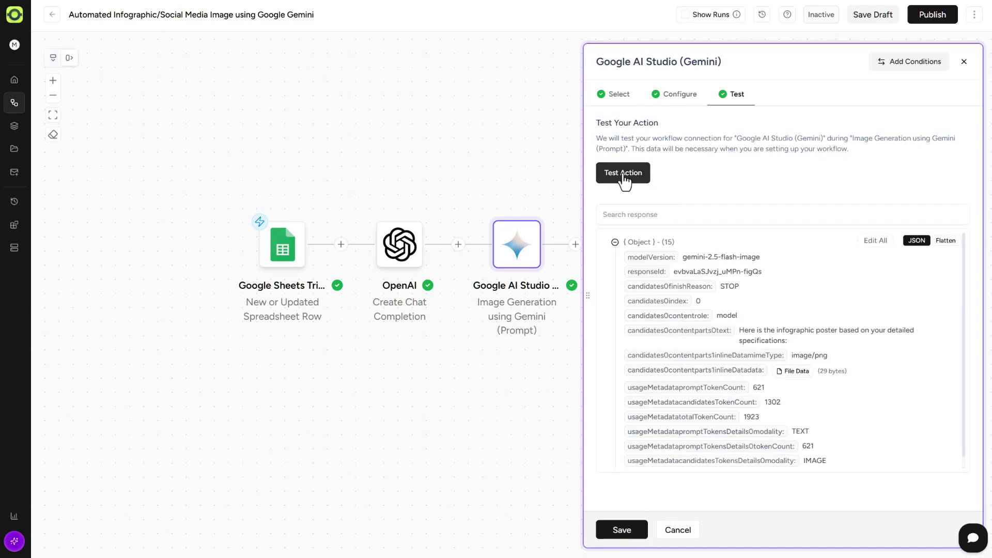
click(627, 182)
click(622, 532)
Test the infographic workflow's Move Base64 String to File step and select the URL of the generated file
click(630, 241)
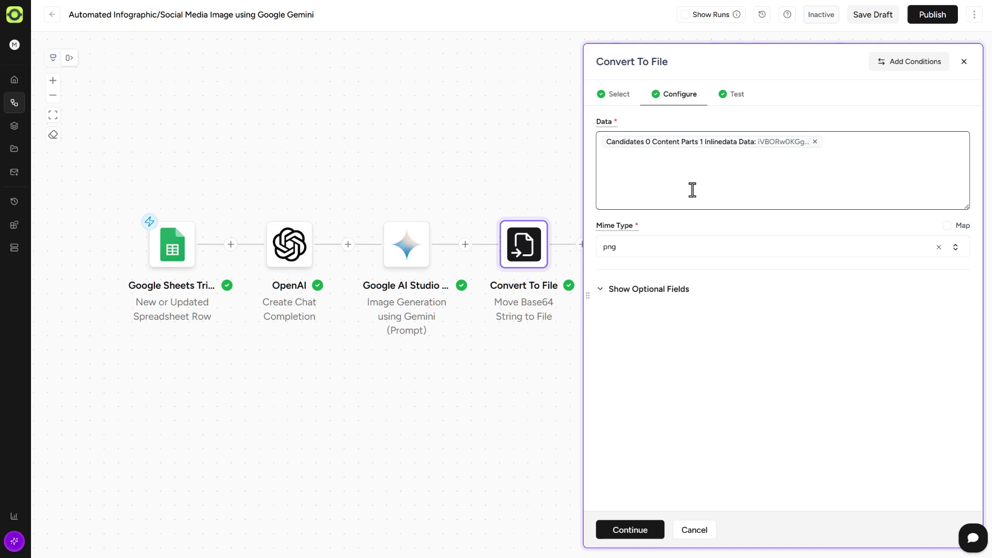
click(723, 289)
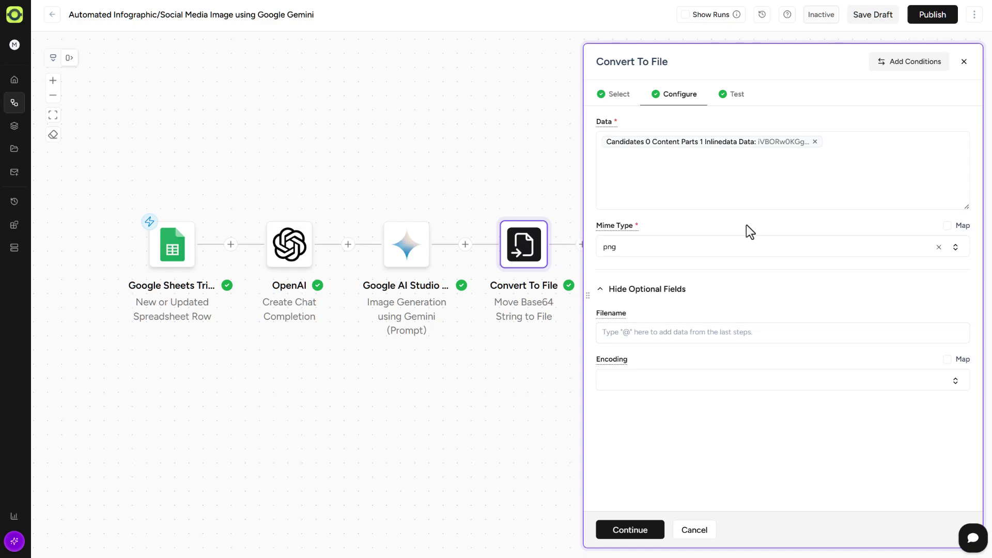
click(646, 531)
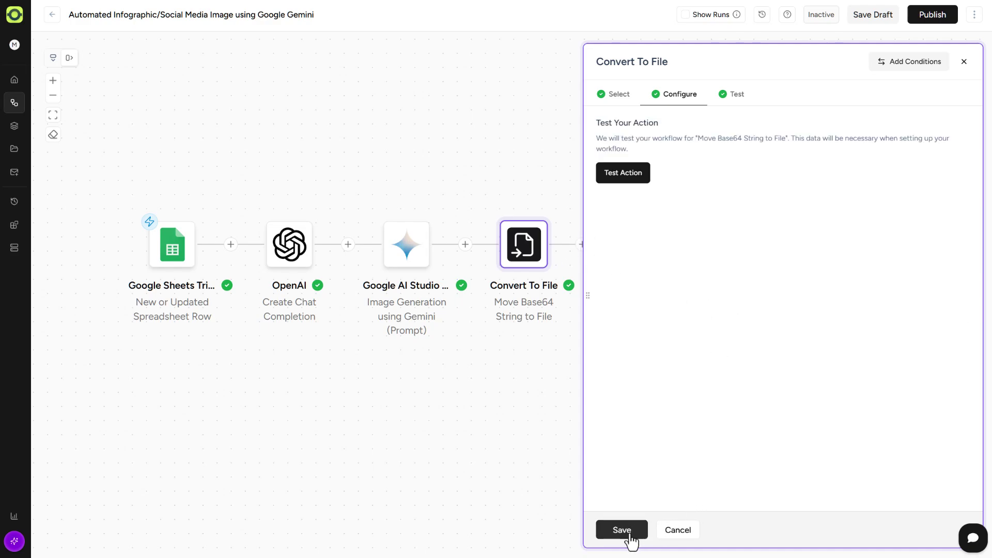
click(616, 176)
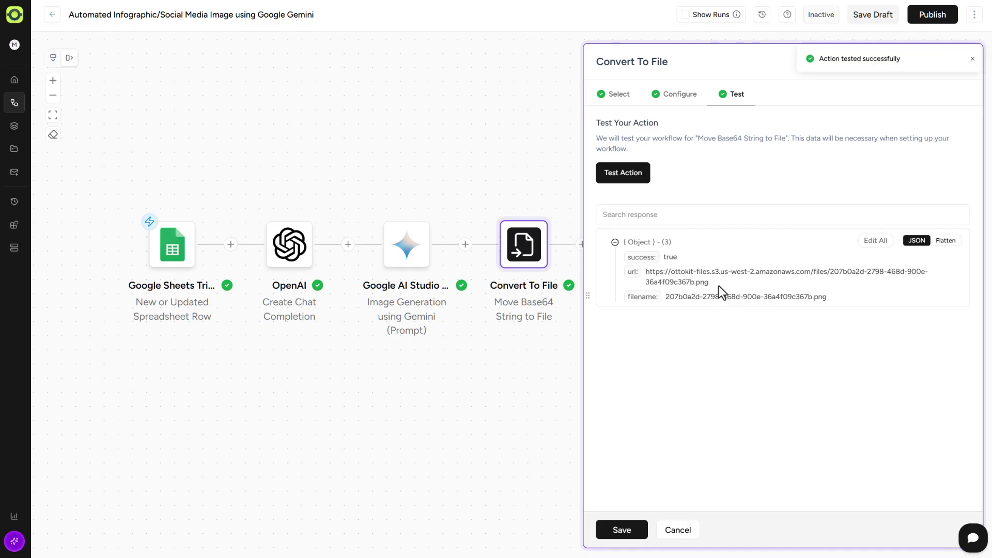
drag(718, 285, 650, 275)
right_click(659, 276)
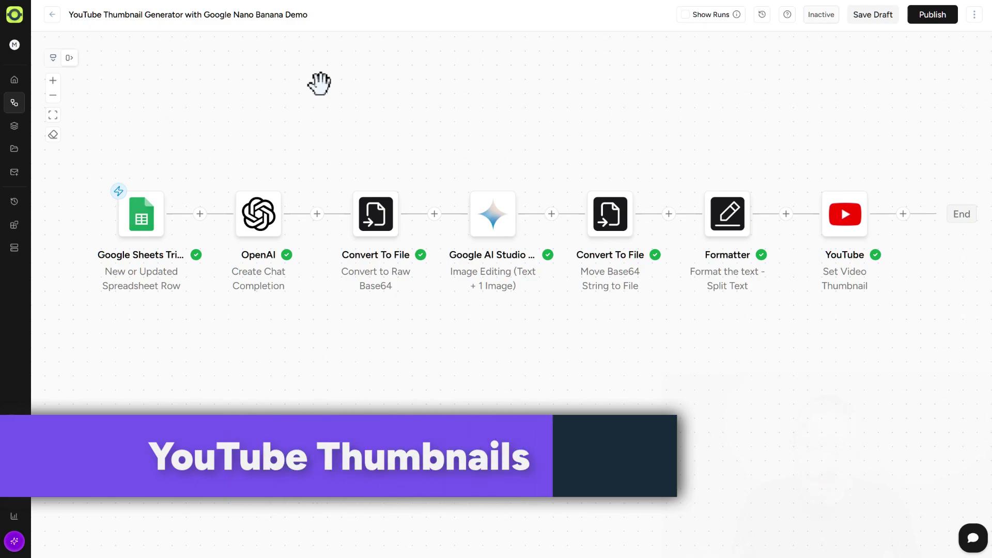
Review the OpenAI thumbnail prompt in the YouTube Thumbnail Generator workflow and close the step without saving
mouse_move(174, 181)
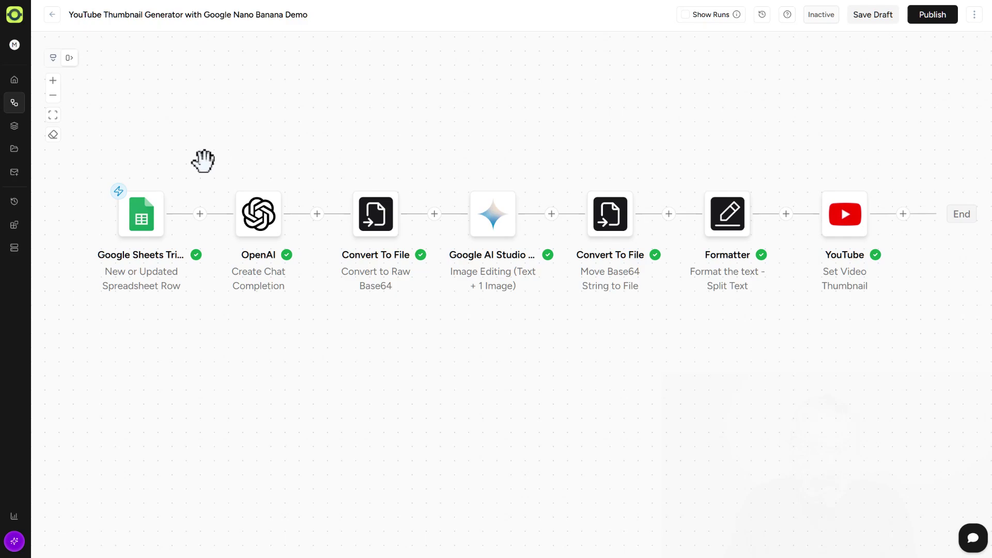
mouse_move(141, 222)
click(260, 219)
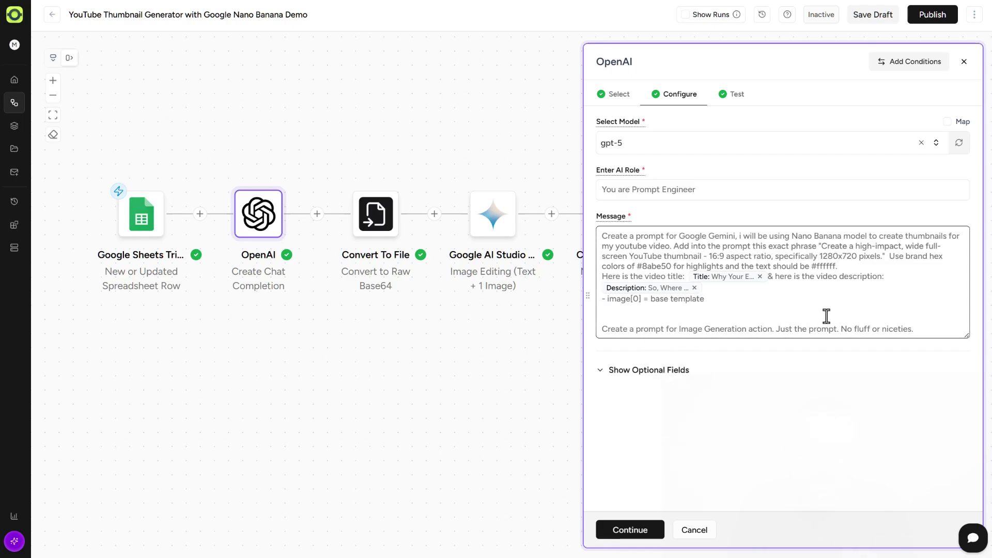
click(694, 540)
Check the template image URL in the Convert to Raw Base64 step and close it without saving
mouse_move(380, 223)
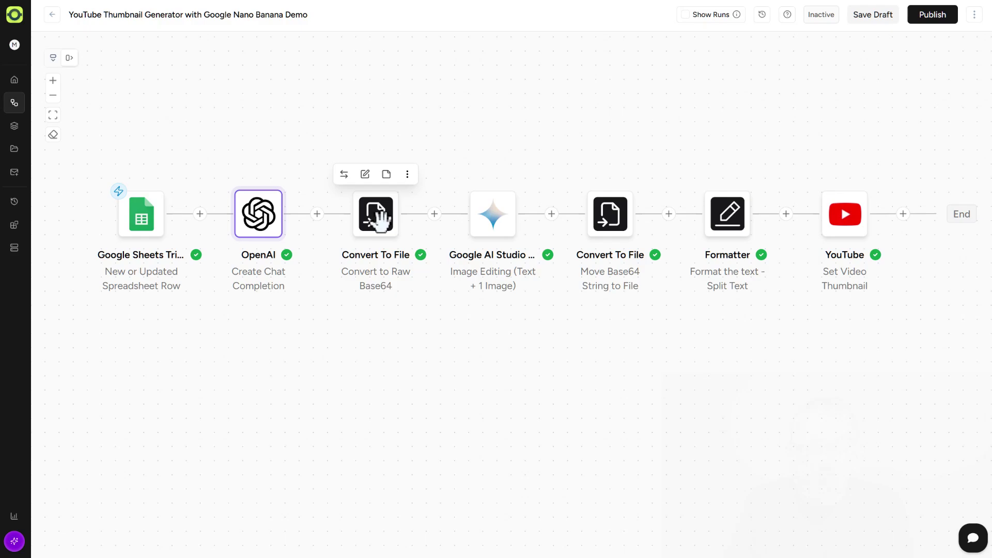
click(381, 222)
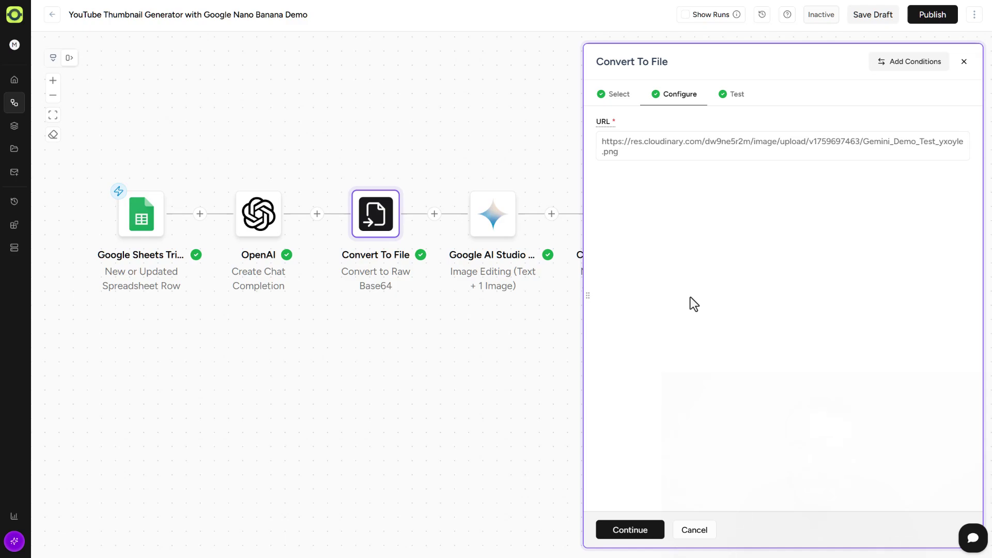
click(697, 531)
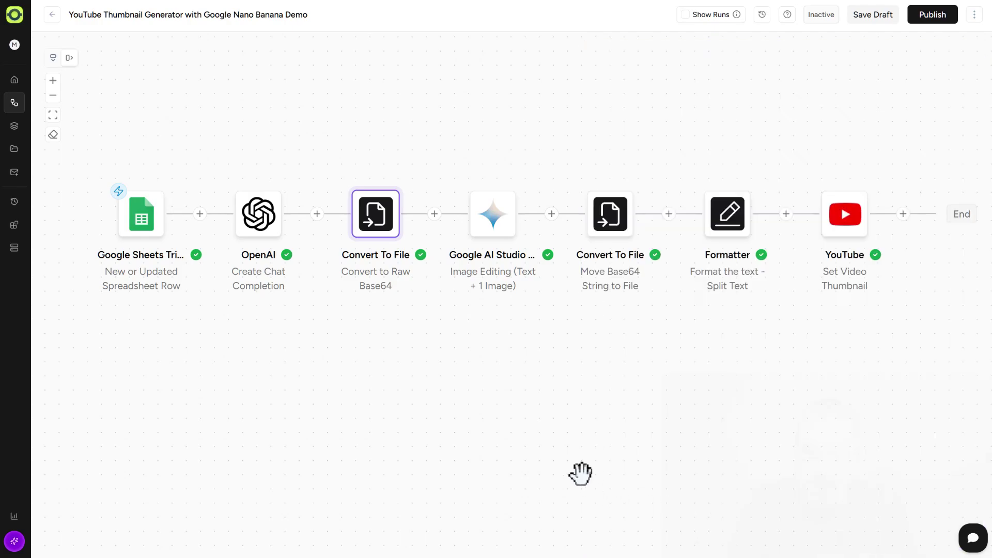
Review the event, connection and image data mapping of the thumbnail workflow's Google AI Studio step and save it
click(503, 215)
click(615, 97)
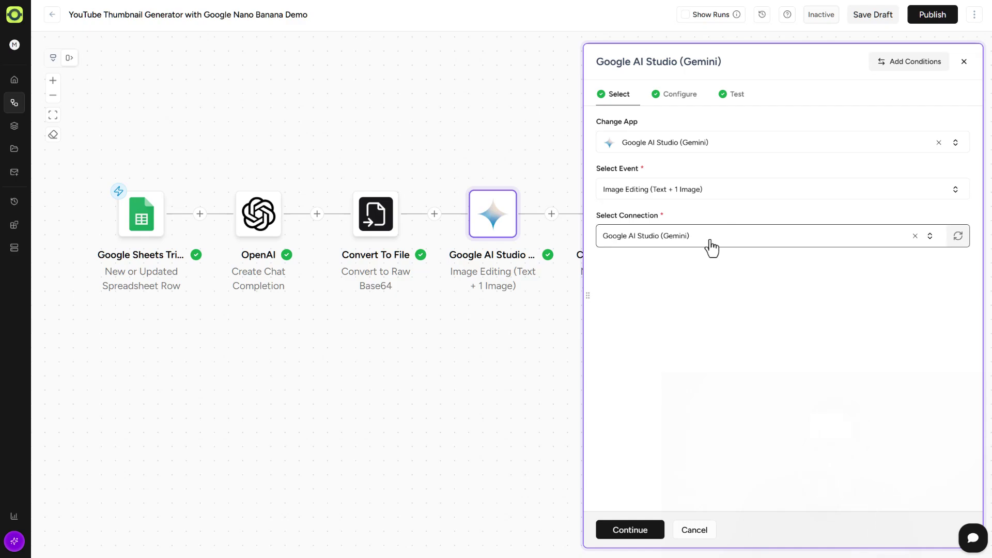
click(678, 95)
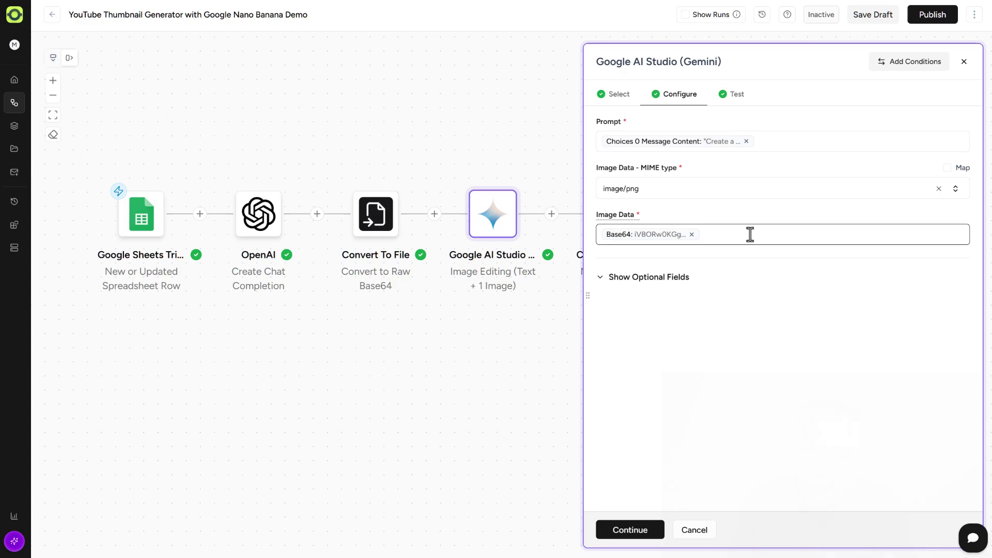
click(639, 538)
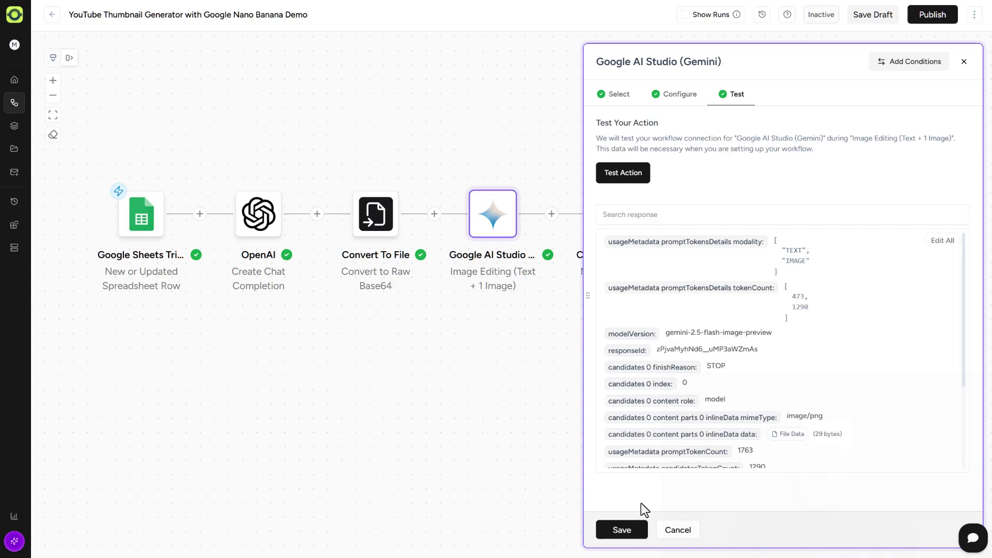
click(632, 535)
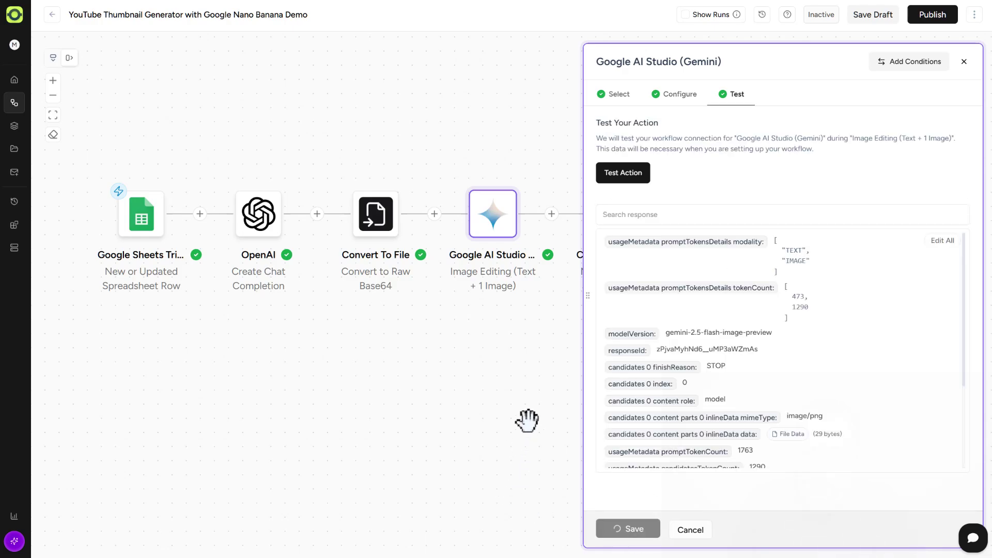
Test the thumbnail workflow's Move Base64 String to File step, select the generated file's URL and save the step
mouse_move(610, 217)
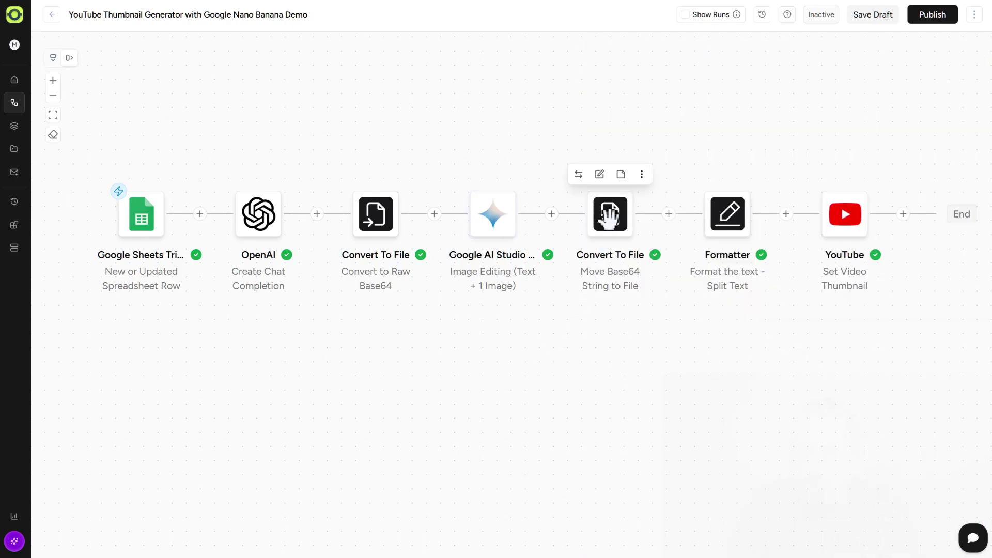
click(610, 217)
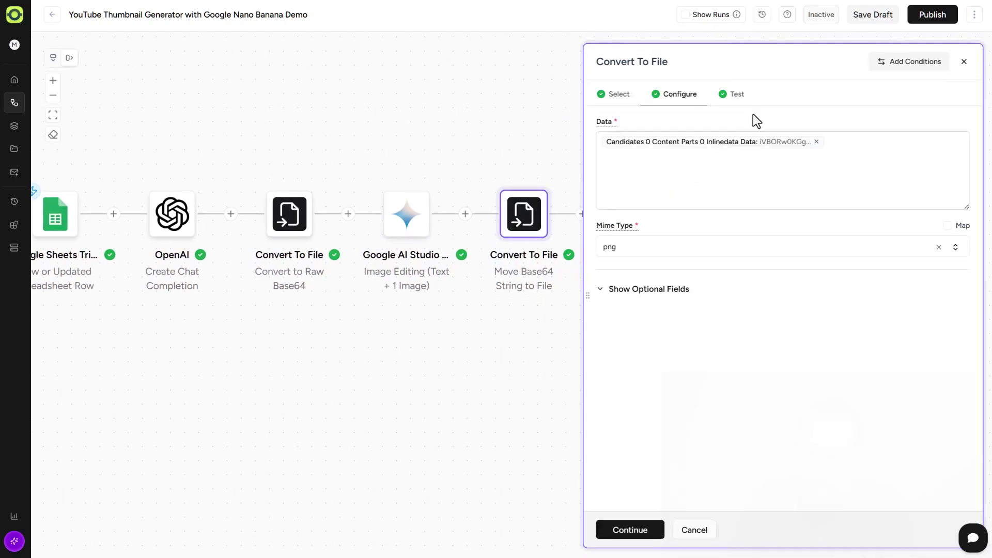
click(744, 100)
click(622, 178)
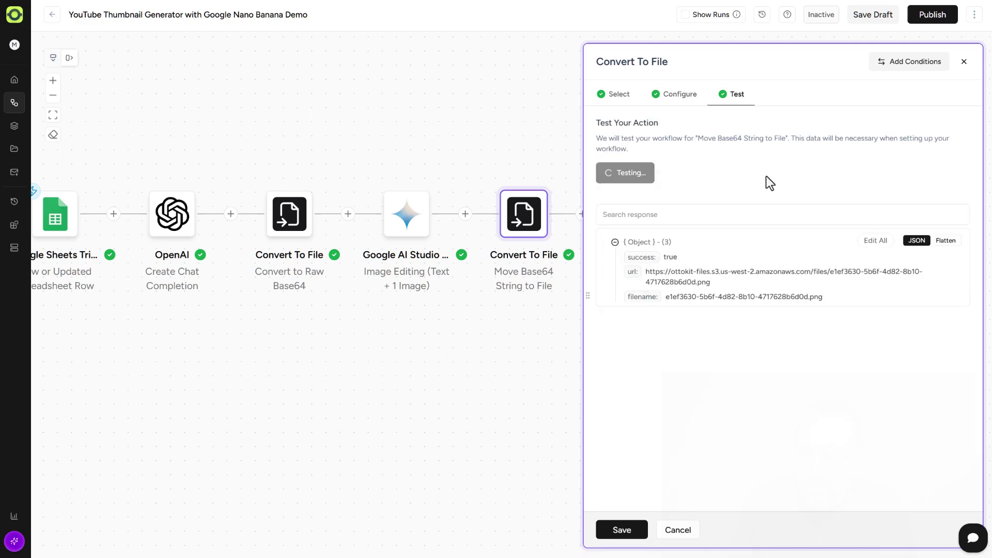
triple_click(649, 276)
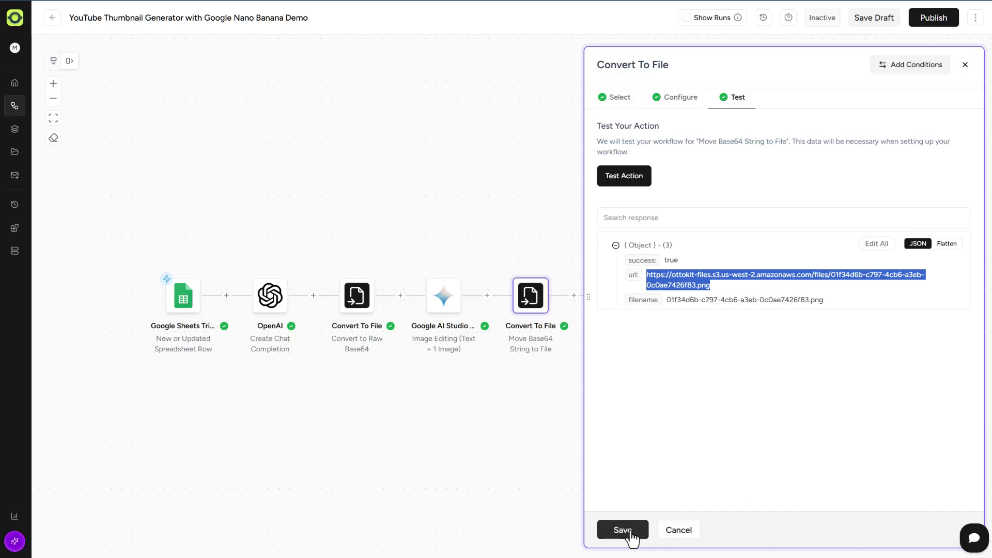
click(631, 535)
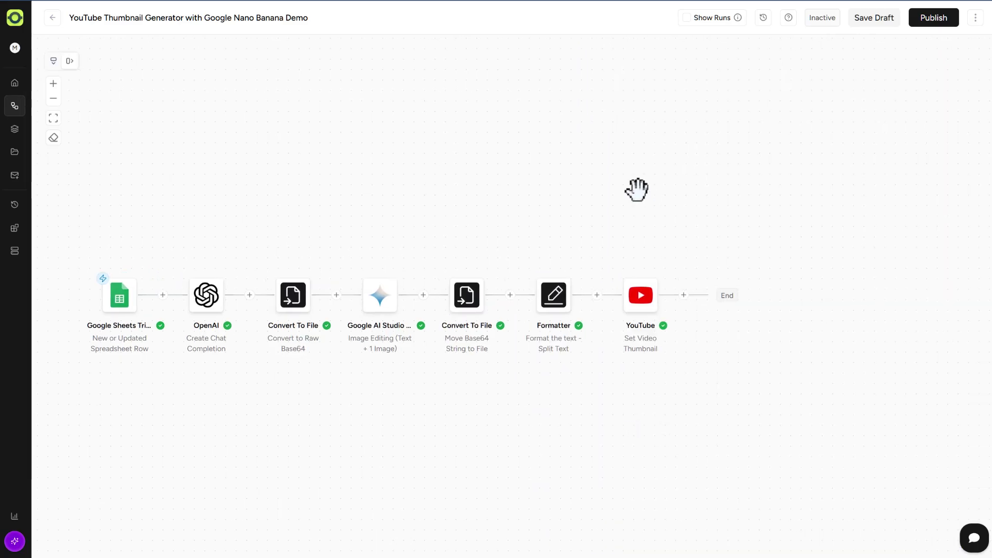